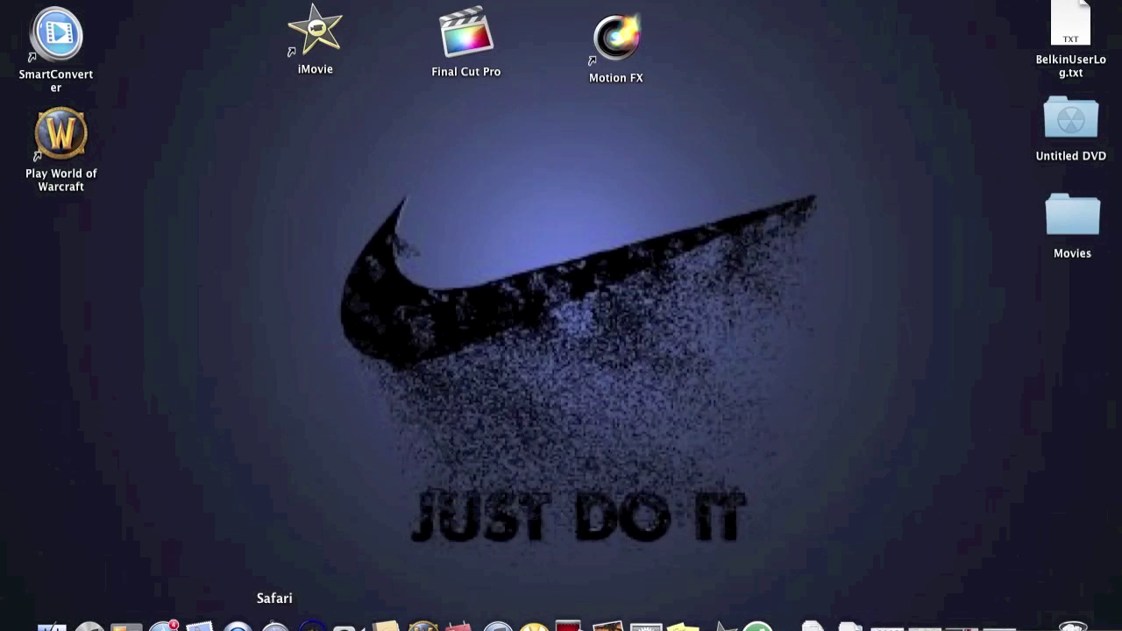
Step: Switch to Safari on movietools.info and expand Video Background Loops in the Free Content sidebar
click(274, 624)
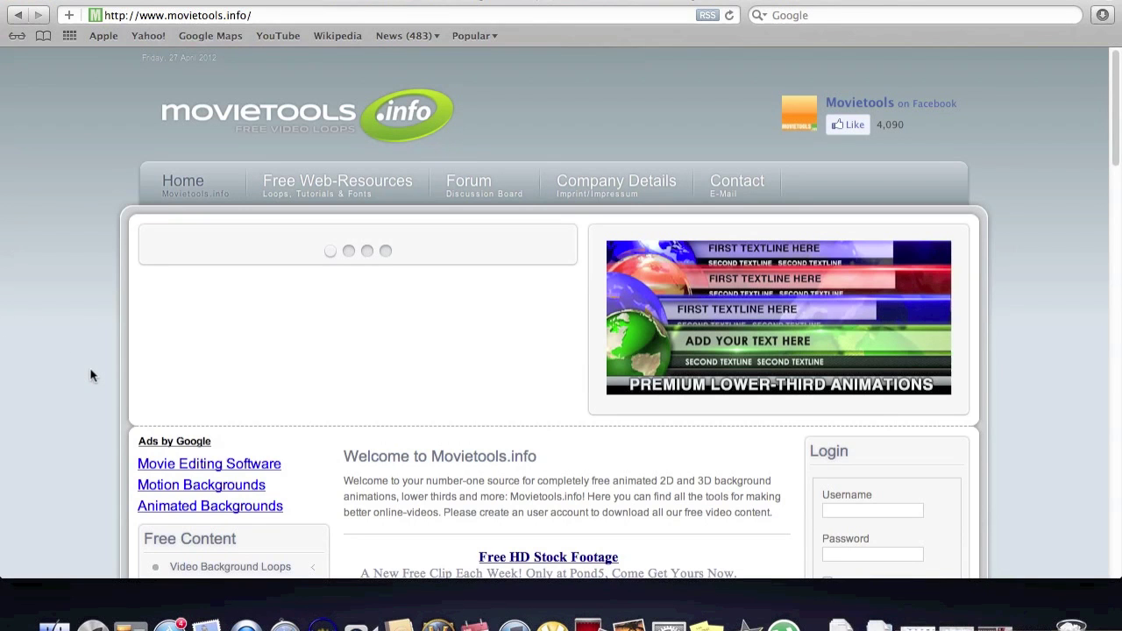
scroll(91, 375, down, 10)
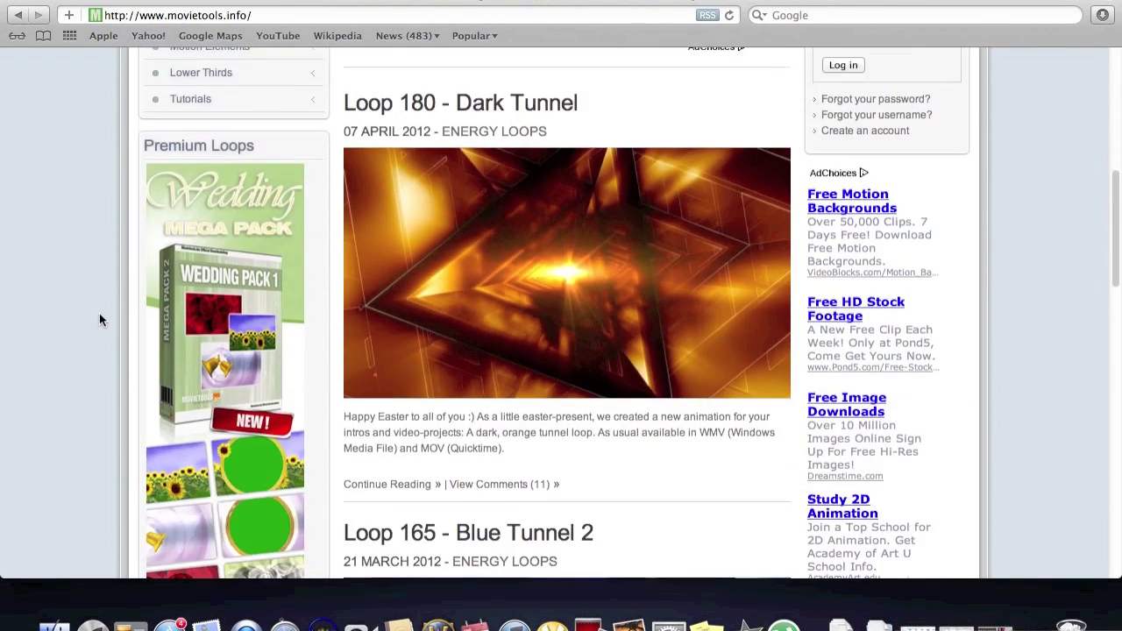
scroll(487, 423, down, 12)
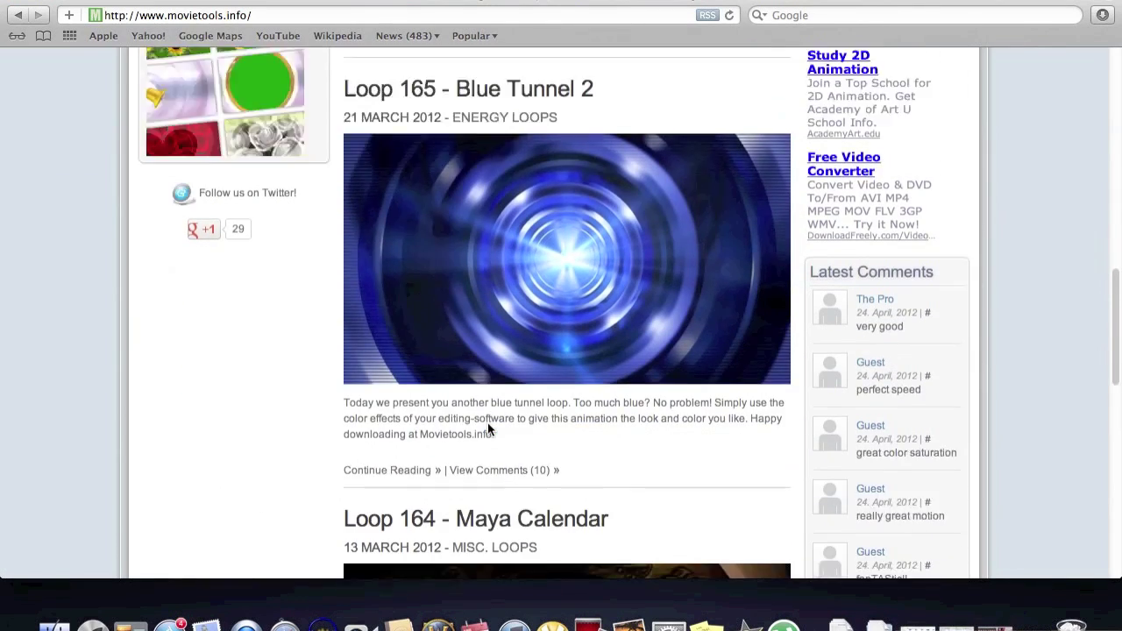
scroll(487, 423, down, 14)
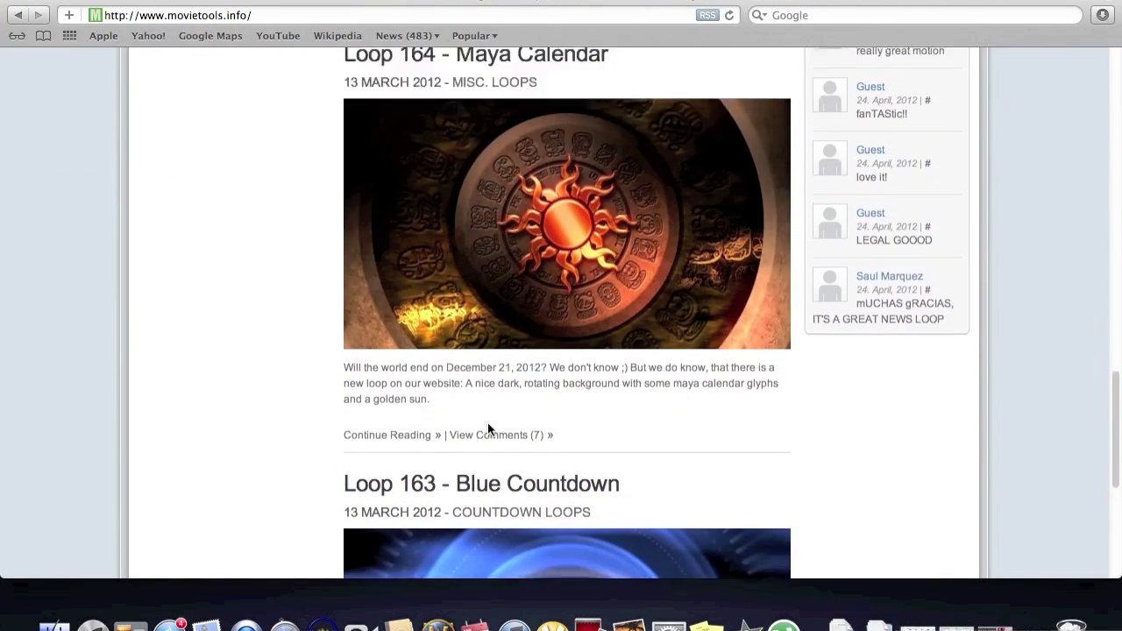
scroll(487, 422, up, 20)
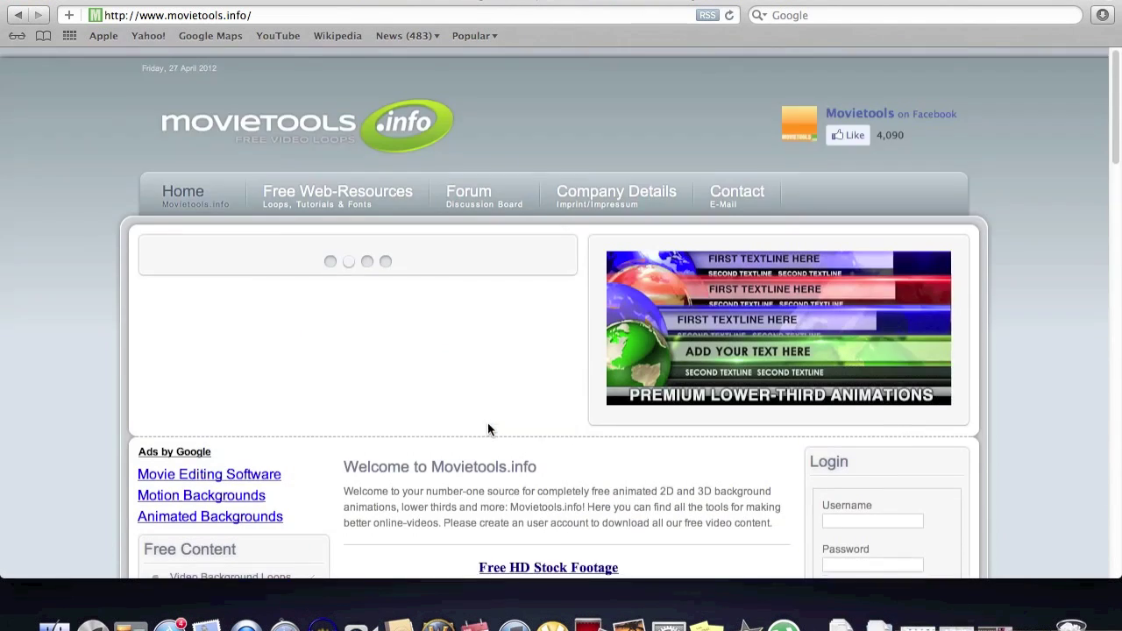
scroll(487, 423, down, 5)
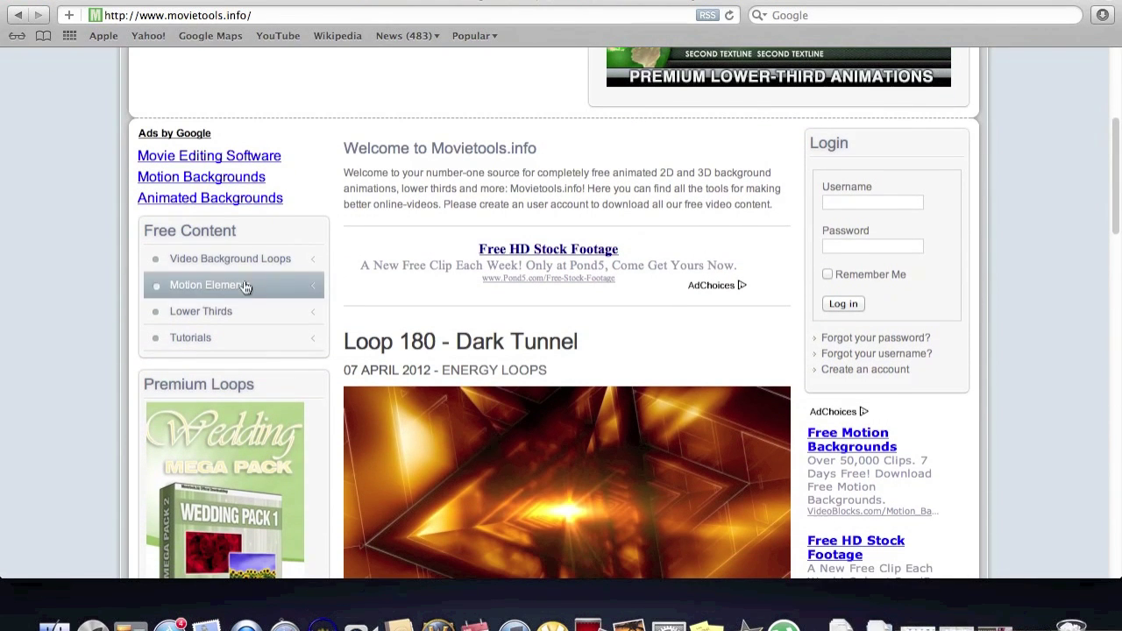
click(224, 268)
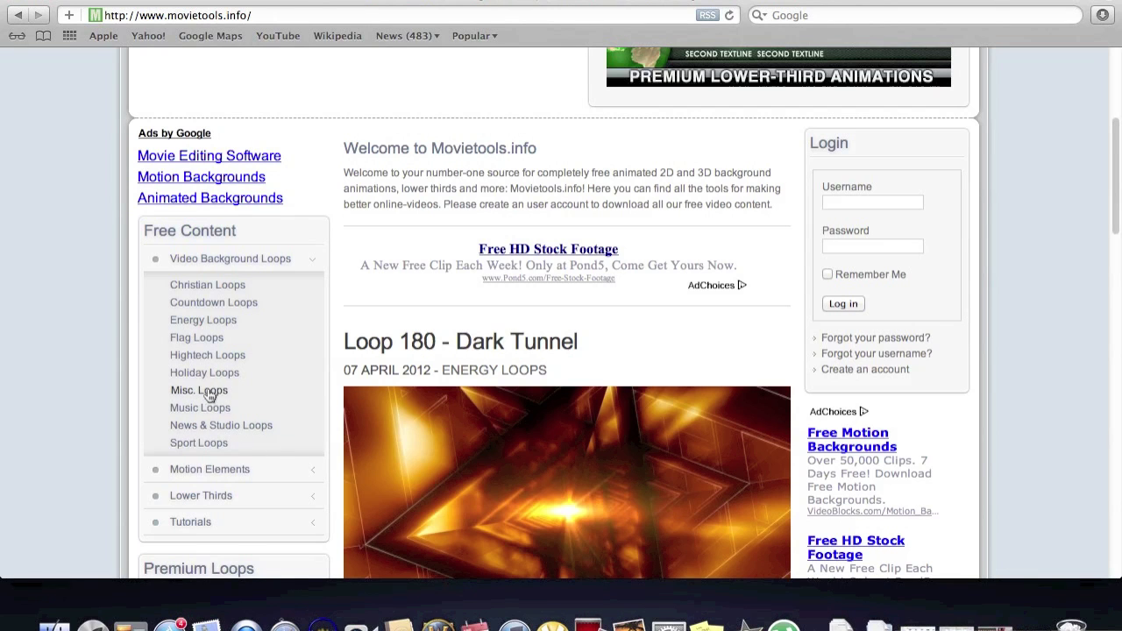
Step: Open the Hightech Loops category of video background loops
click(217, 356)
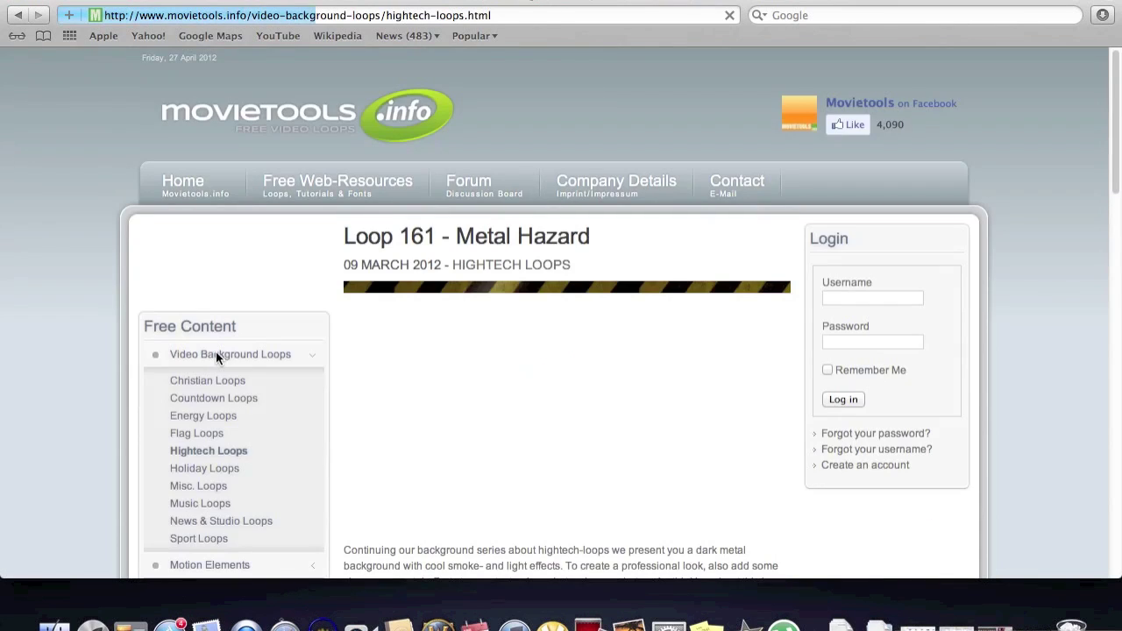
scroll(684, 488, down, 20)
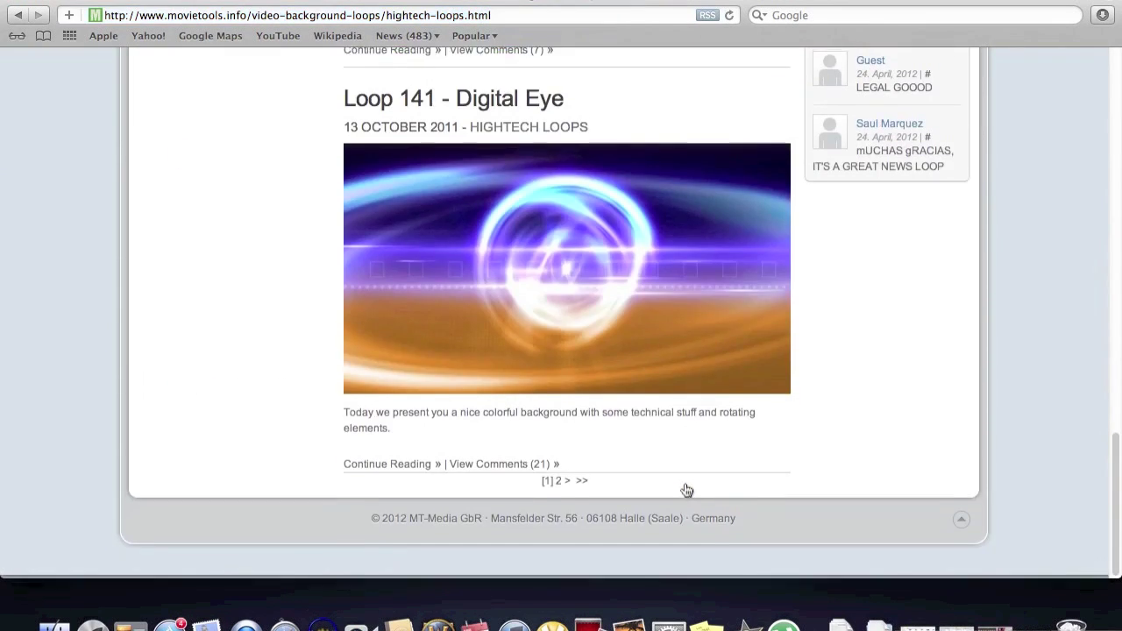
scroll(686, 490, up, 4)
scroll(686, 490, up, 2)
scroll(687, 490, down, 6)
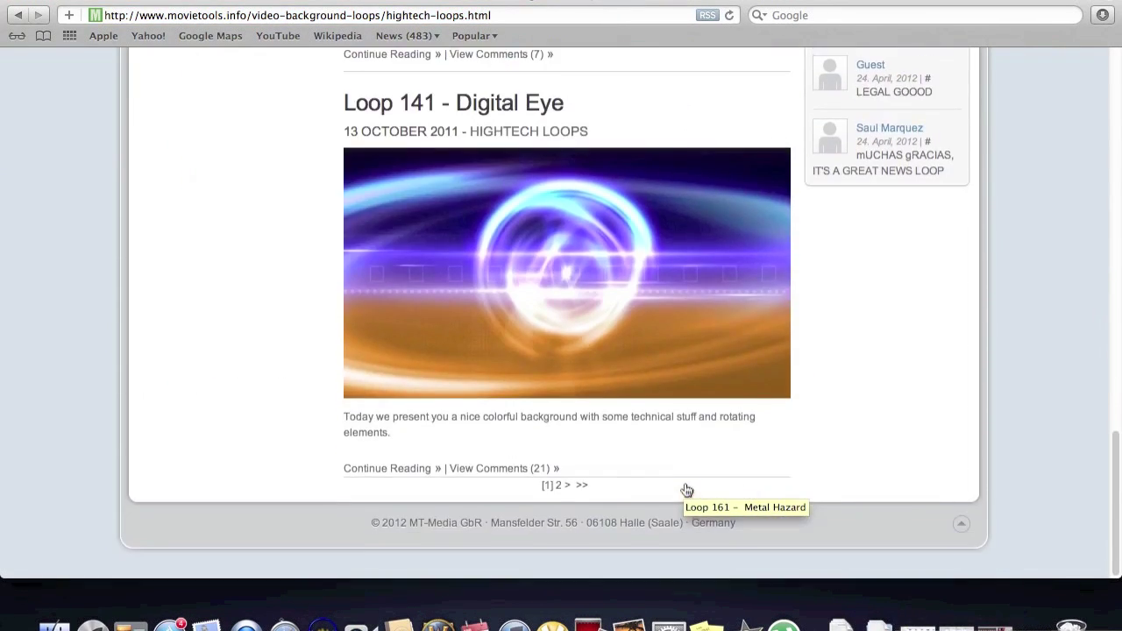
Step: Go to page 2 of Hightech Loops and open the Loop 133 - Blue Laser page
click(559, 486)
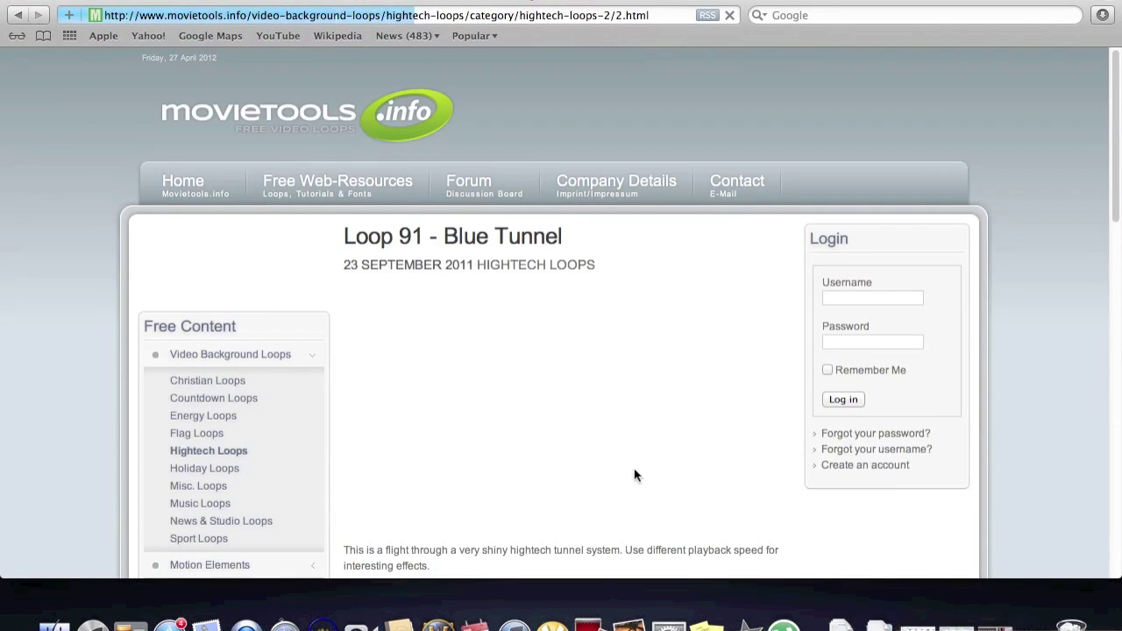
scroll(831, 519, down, 15)
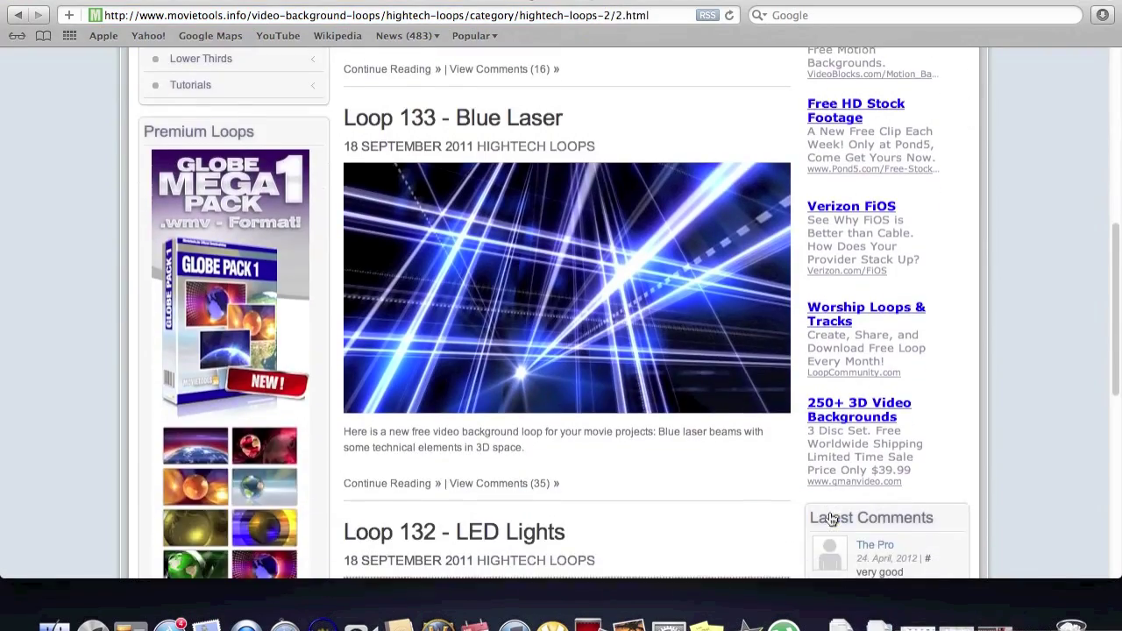
scroll(831, 520, down, 5)
scroll(831, 520, up, 10)
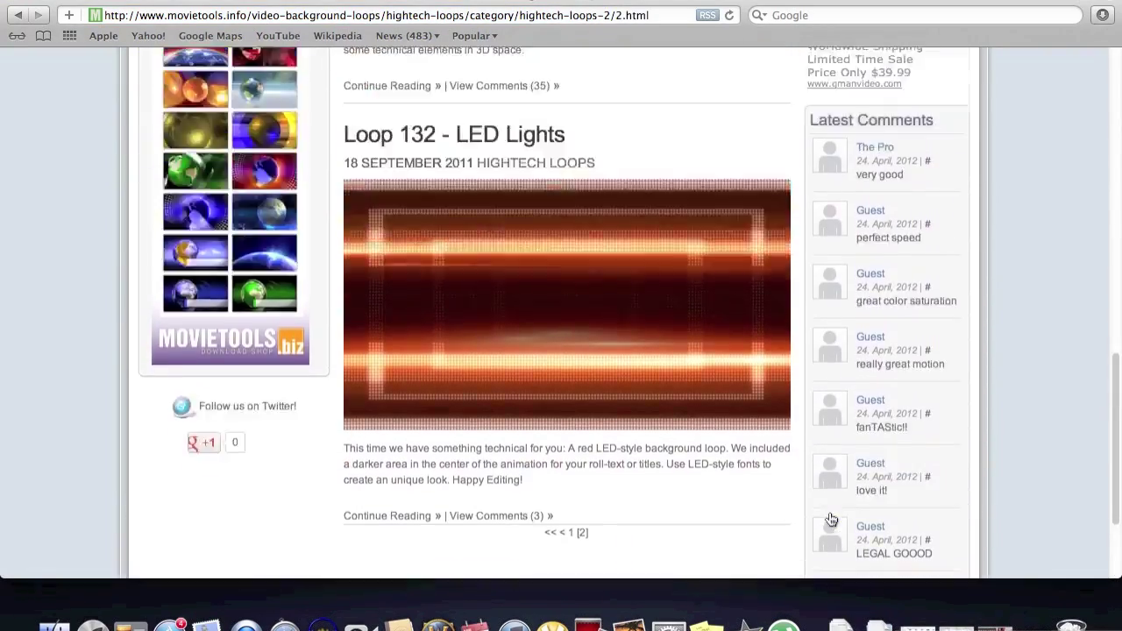
click(541, 333)
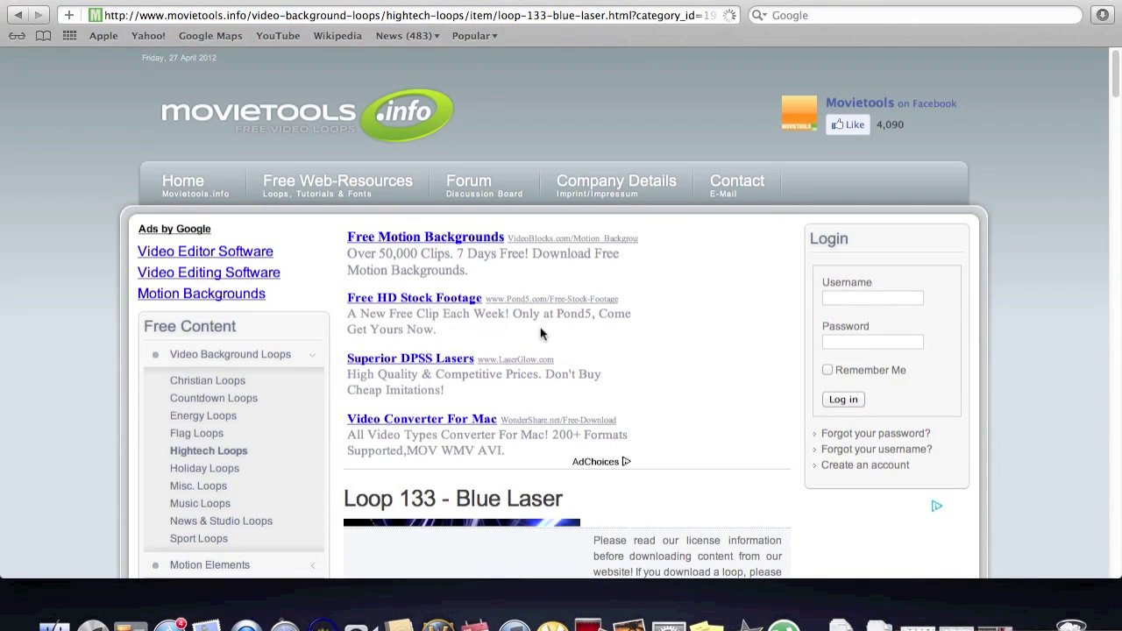
Step: Preview the Blue Laser loop, then download its QuickTime MOV file, WD0133.mov
scroll(540, 333, down, 3)
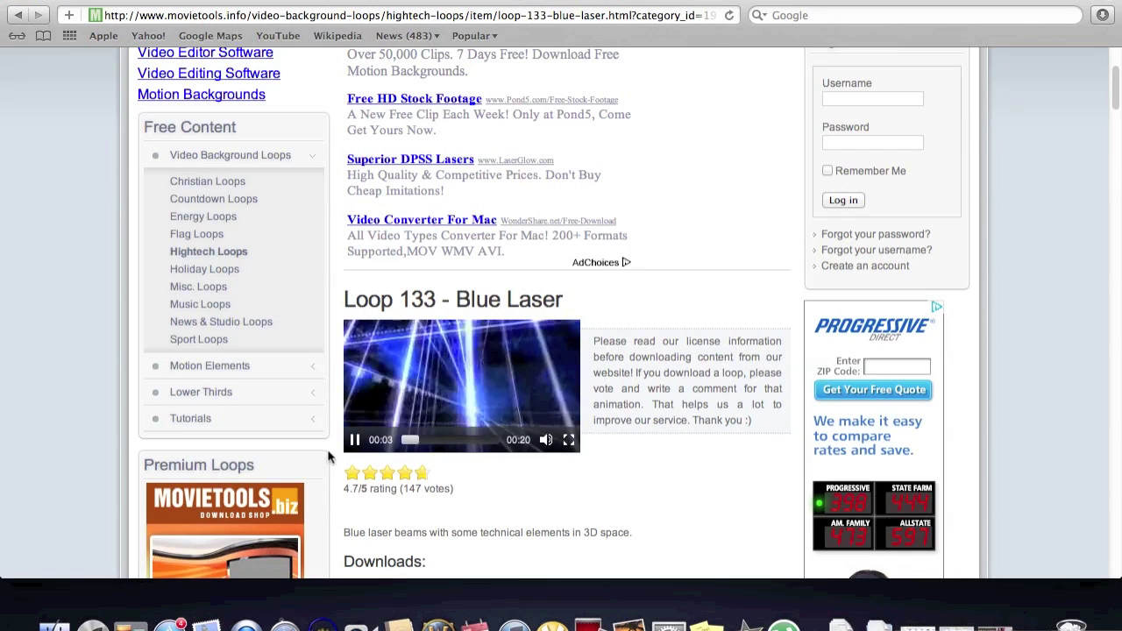
click(354, 440)
scroll(655, 312, down, 5)
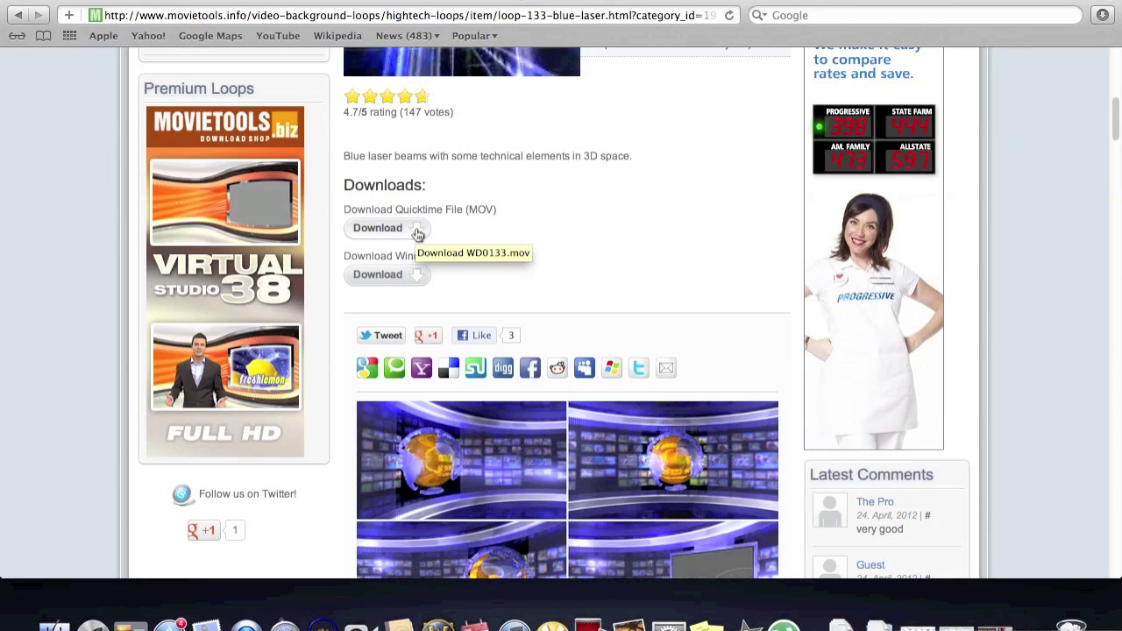
click(418, 235)
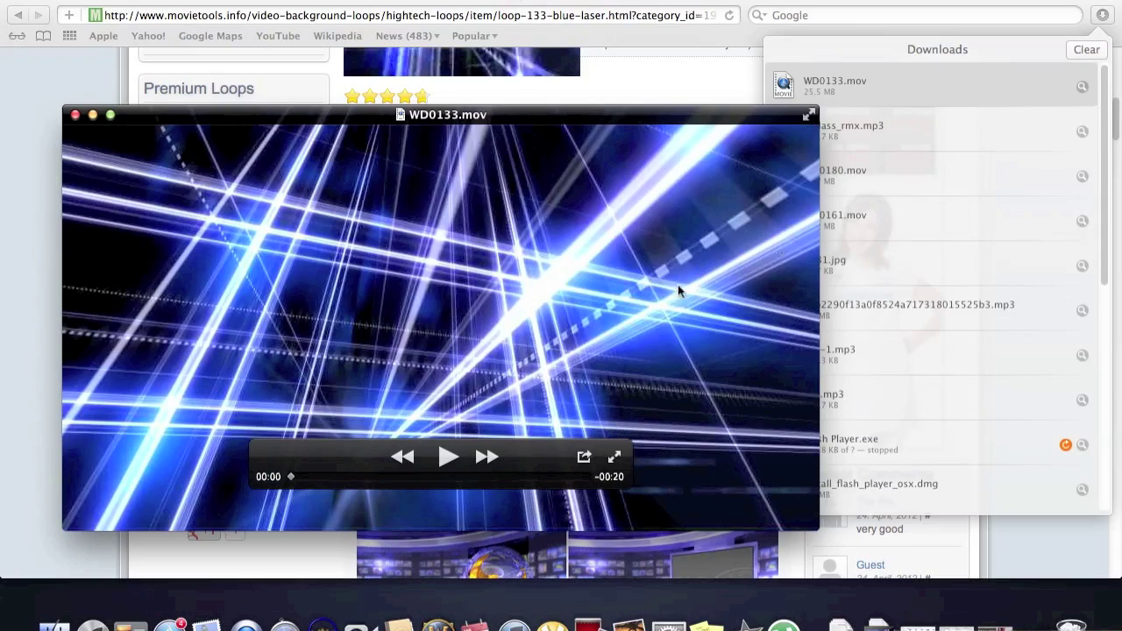
Step: Play WD0133.mov in QuickTime Player, then close its window
click(448, 458)
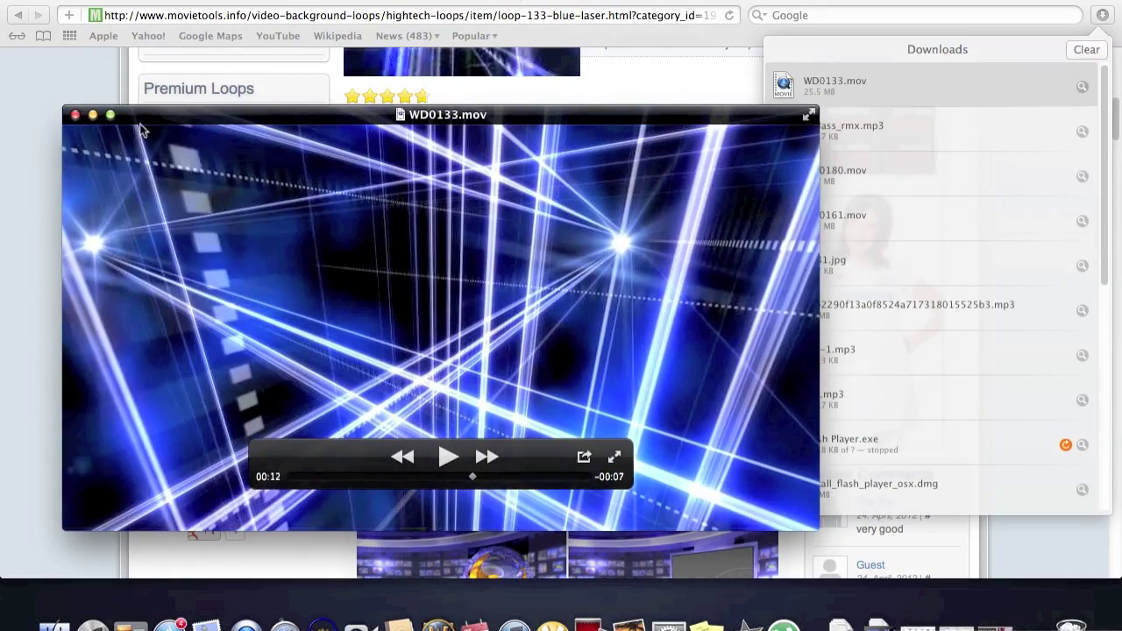
click(75, 115)
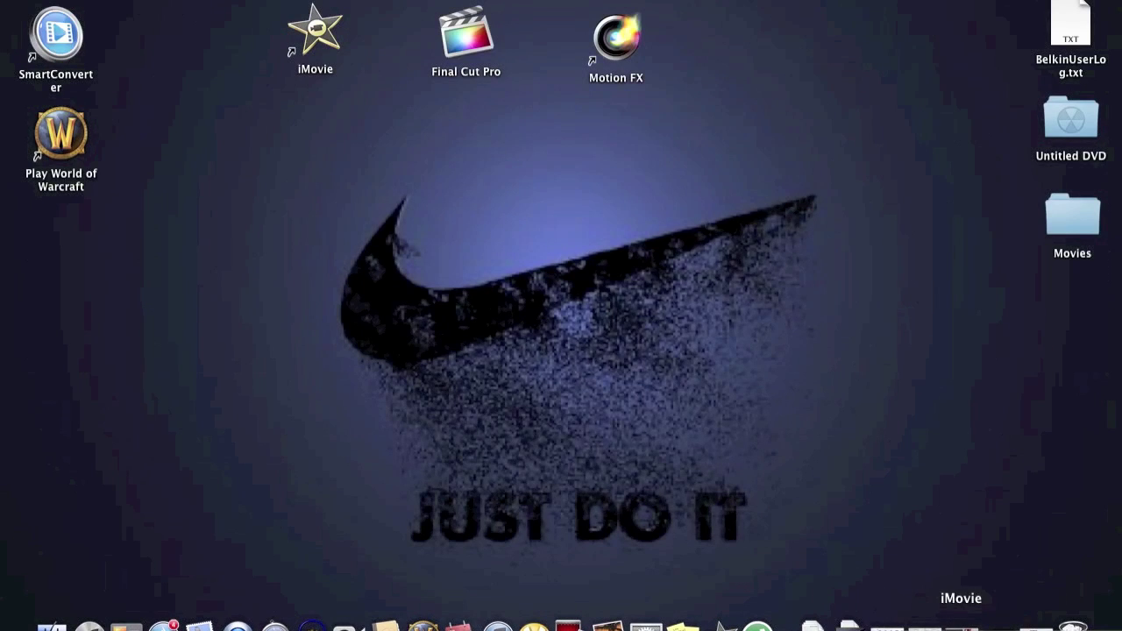
Step: Return to iMovie and create a new project named 'new intro 11' with no theme
click(962, 624)
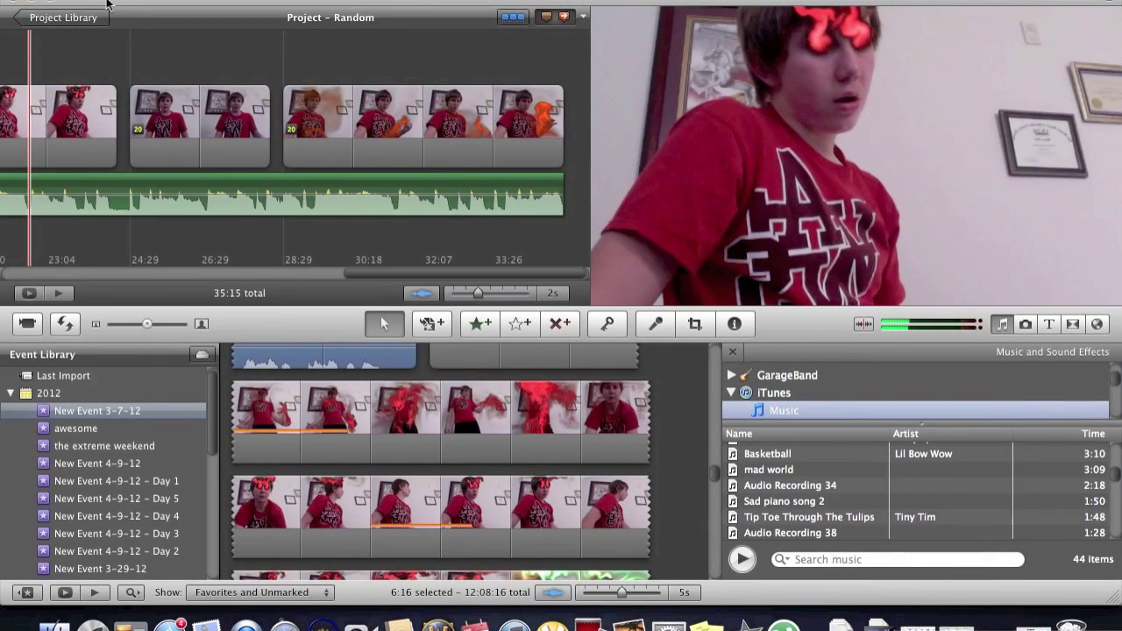
scroll(70, 34, left, 3)
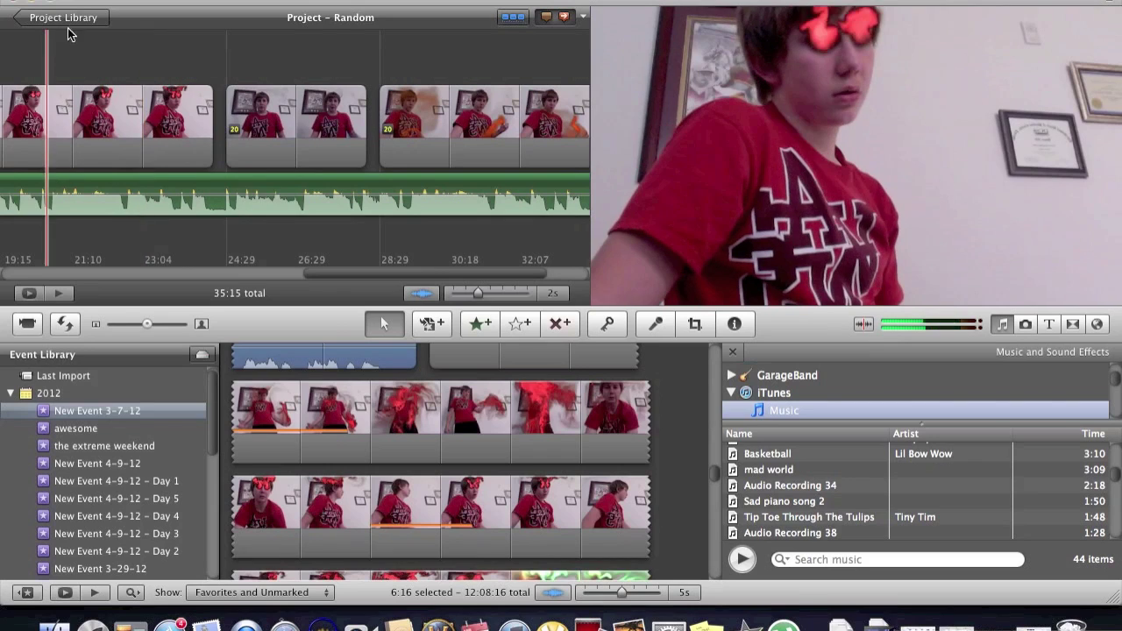
click(114, 1)
click(131, 4)
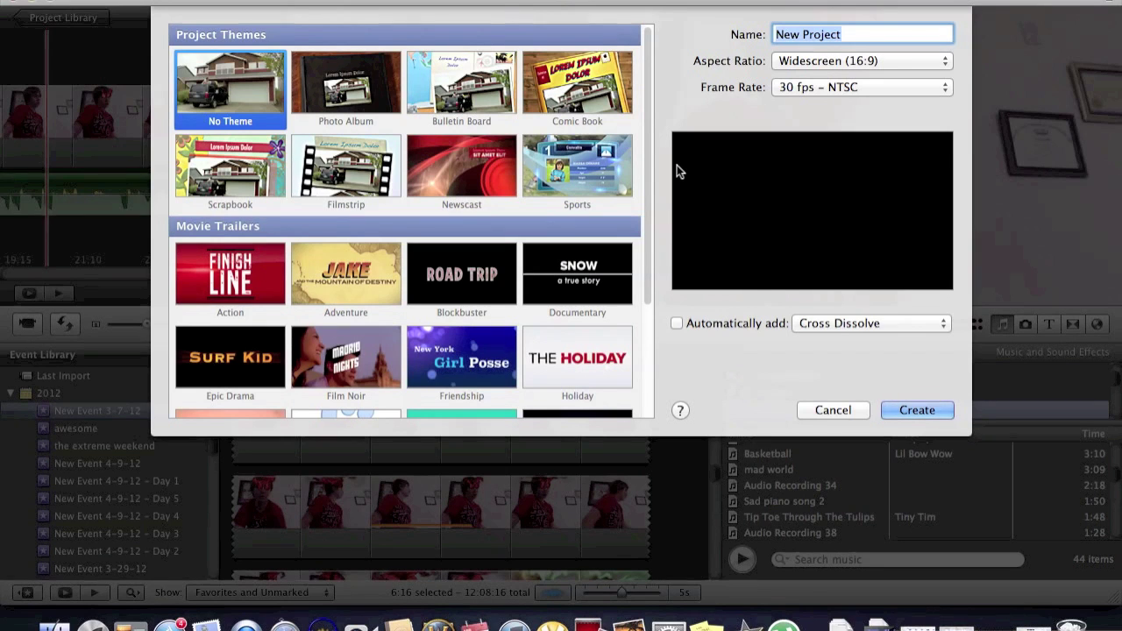
text(new intro 11)
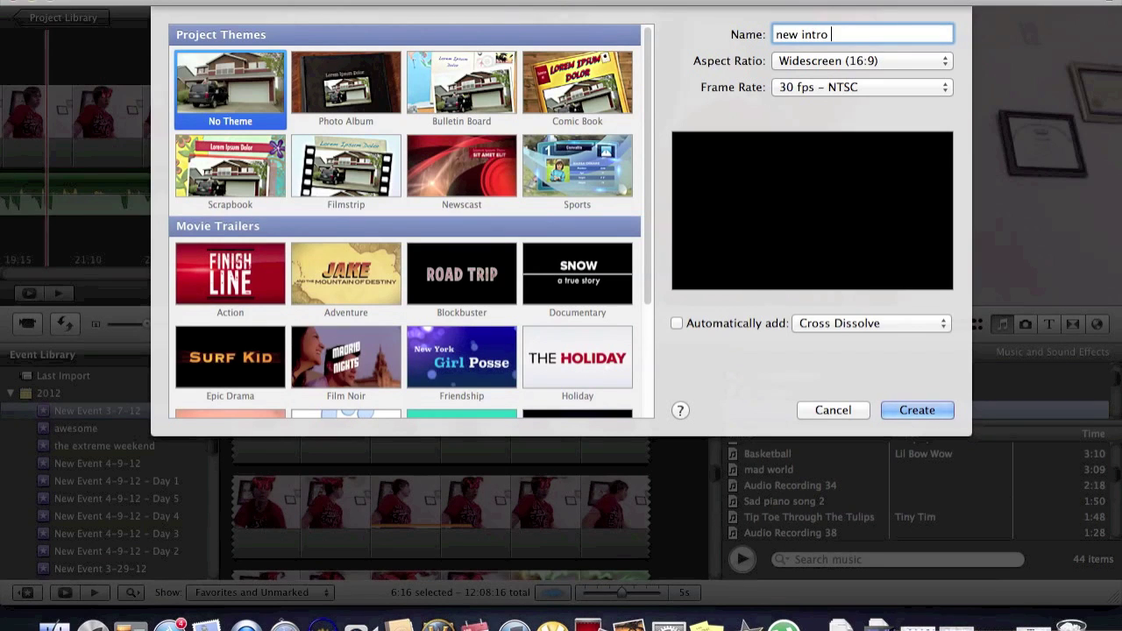
click(917, 410)
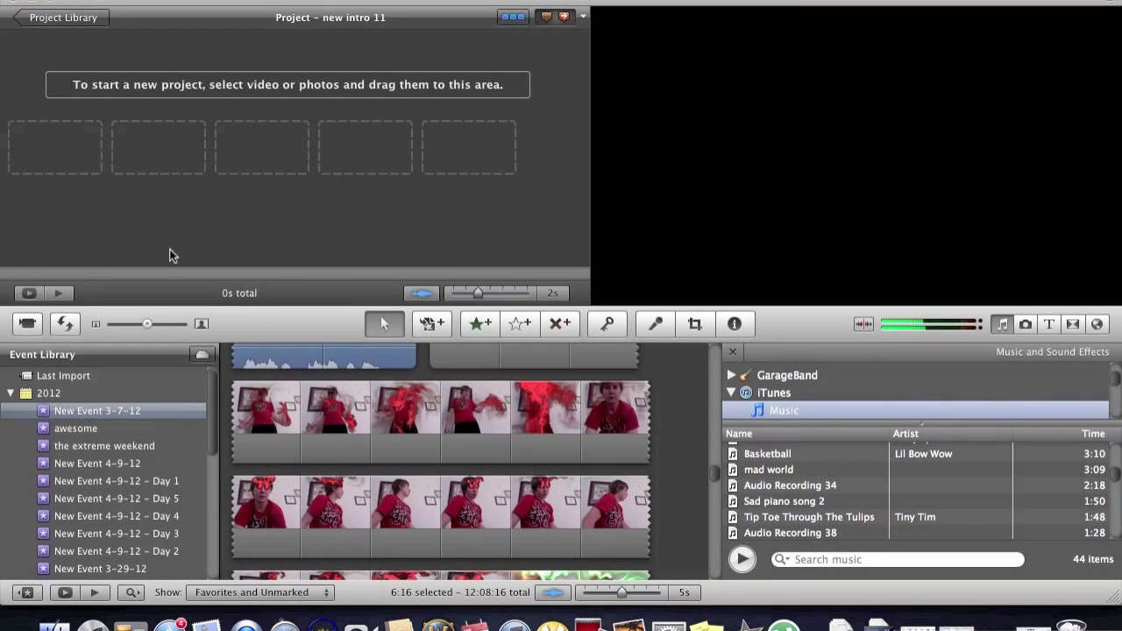
Step: Import WD0133.mov from the Downloads folder into the event New Event 3-7-12
click(128, 2)
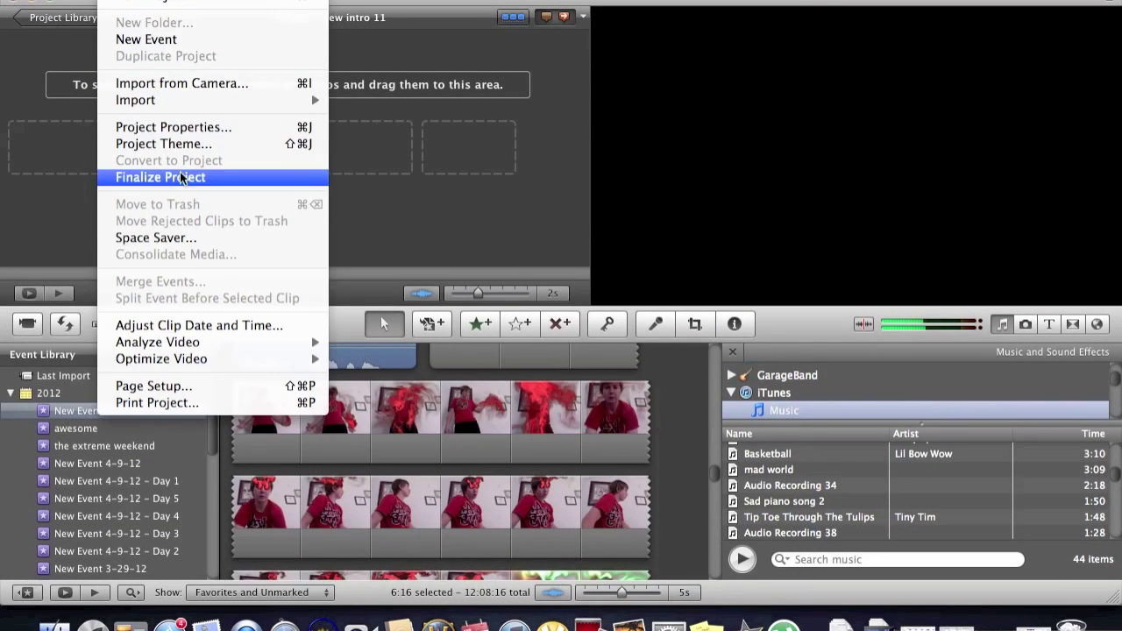
mouse_move(300, 104)
click(351, 105)
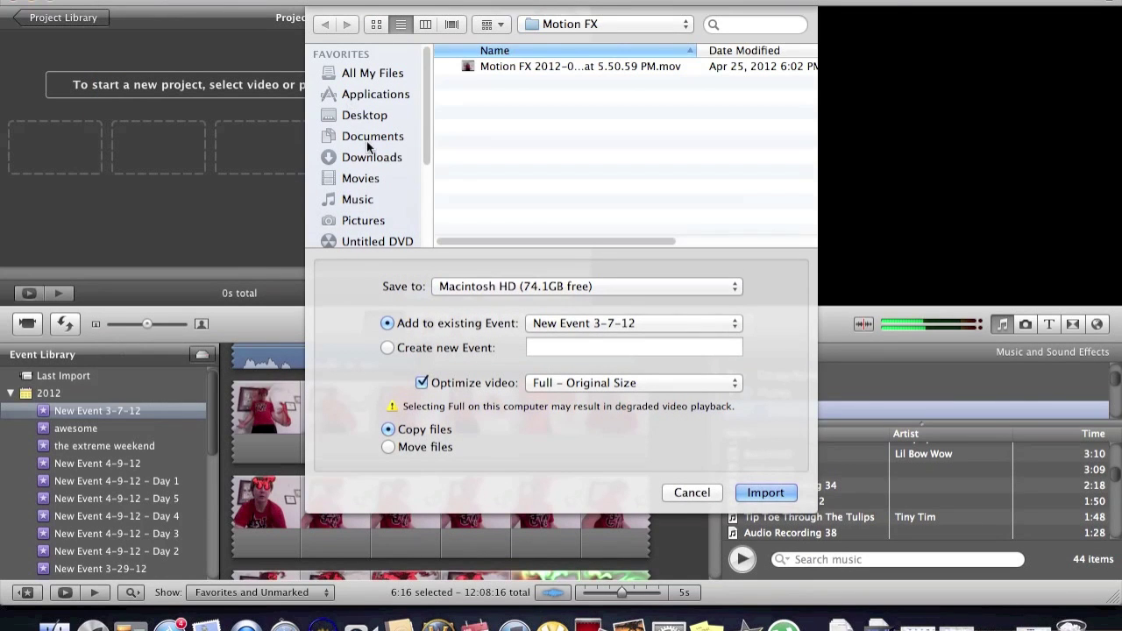
click(387, 163)
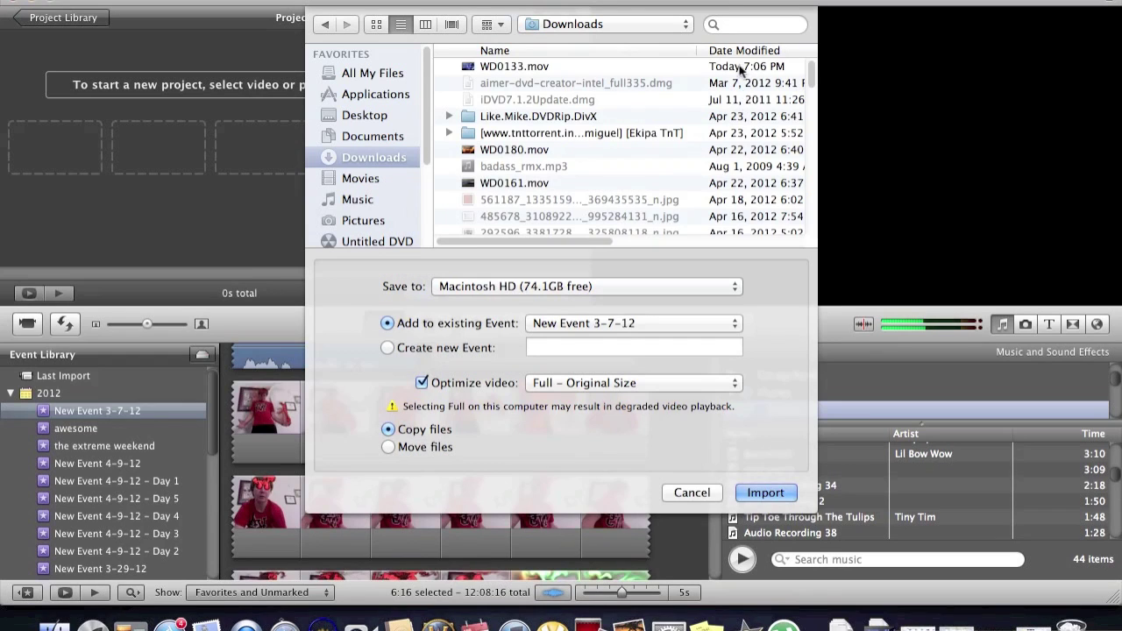
double_click(739, 69)
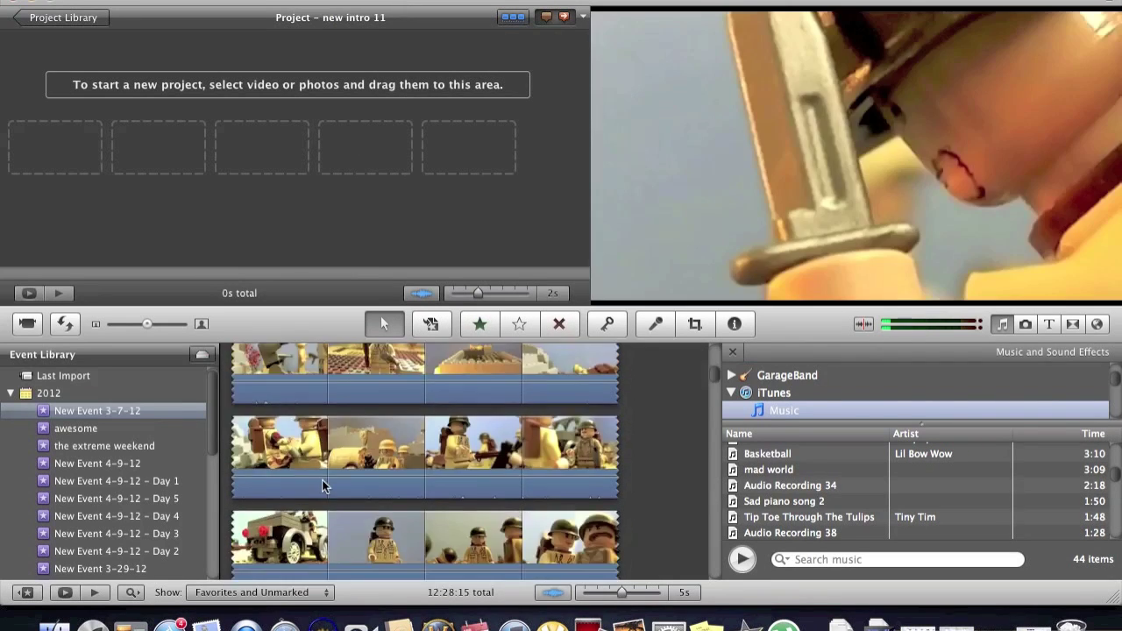
Step: Select 13:21 of the laser clip and drag it into the new intro 11 project
scroll(322, 484, down, 5)
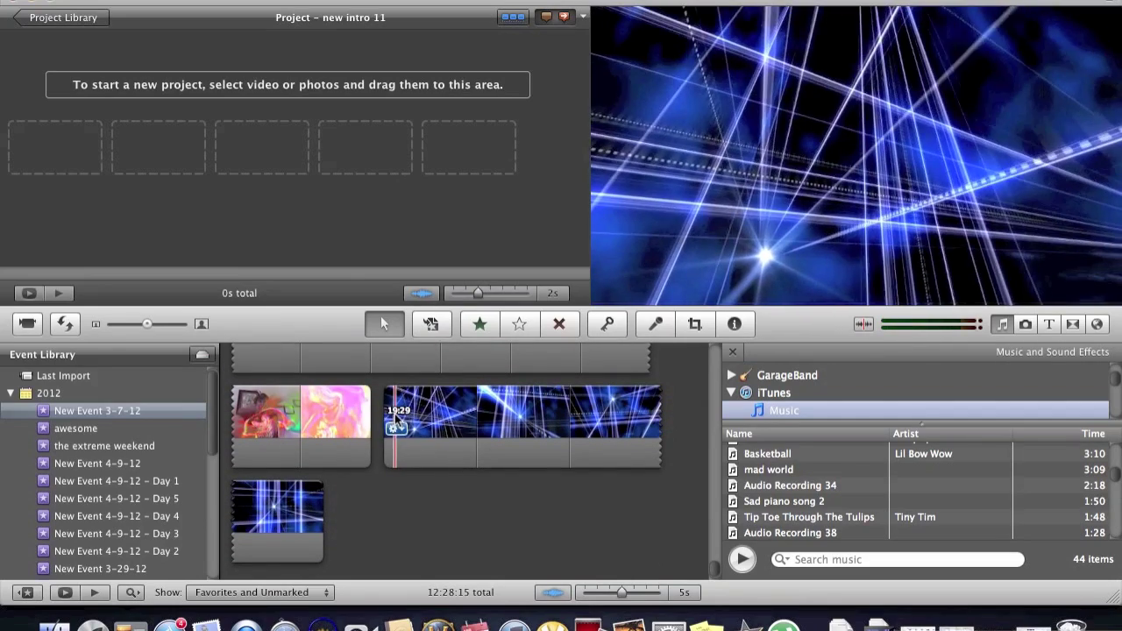
click(393, 426)
drag(466, 427, 645, 426)
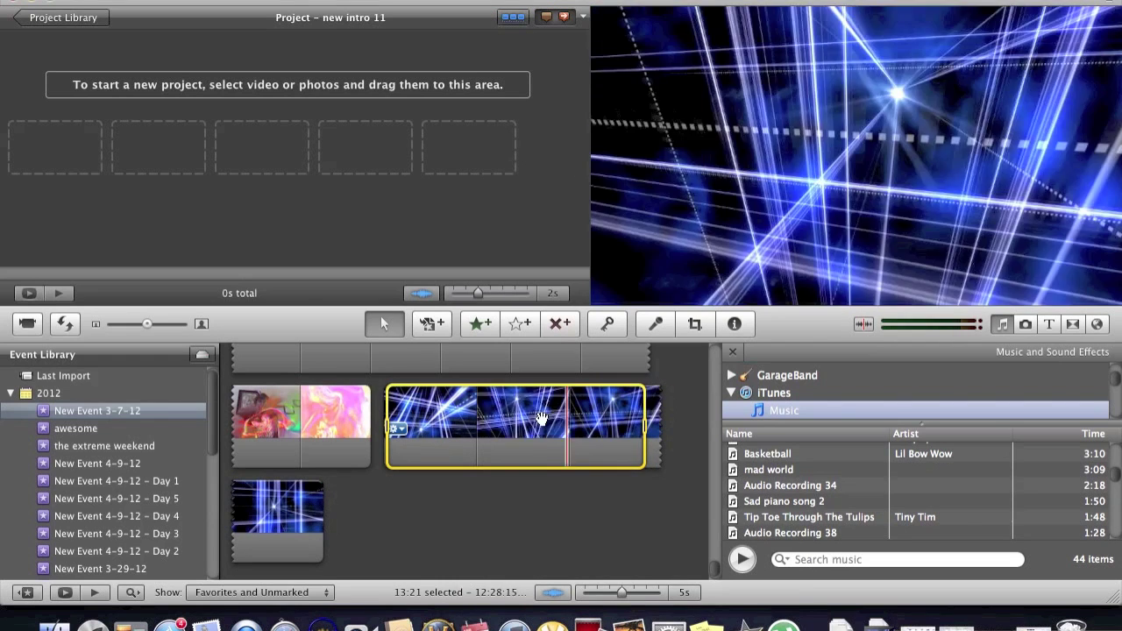
drag(526, 427, 143, 102)
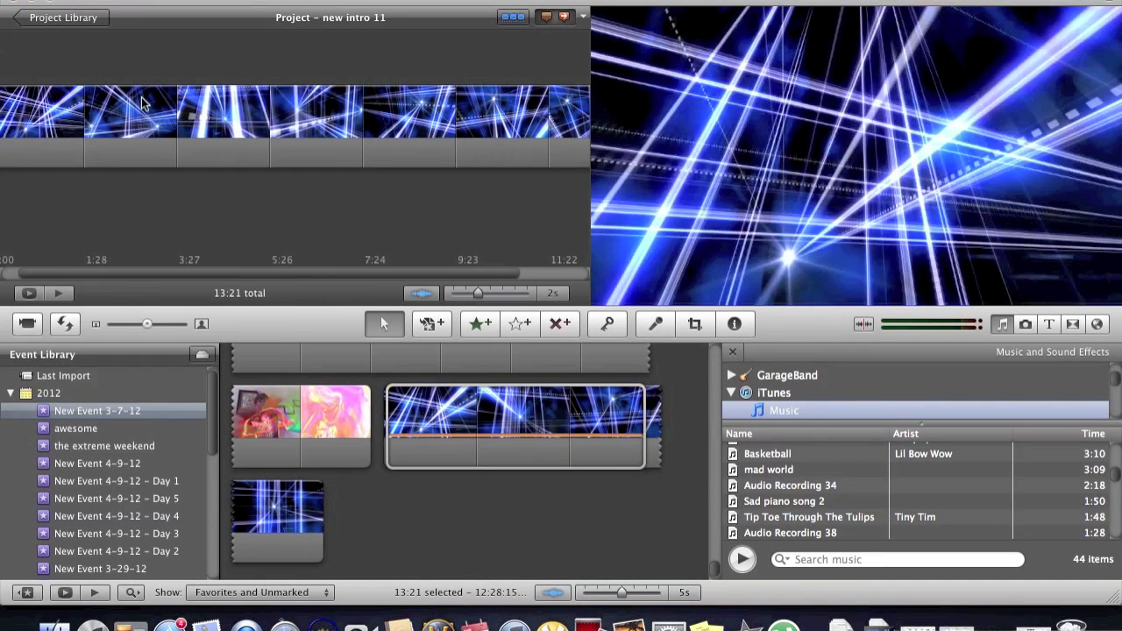
Step: Show the title styles and scroll through the available titles
click(1050, 324)
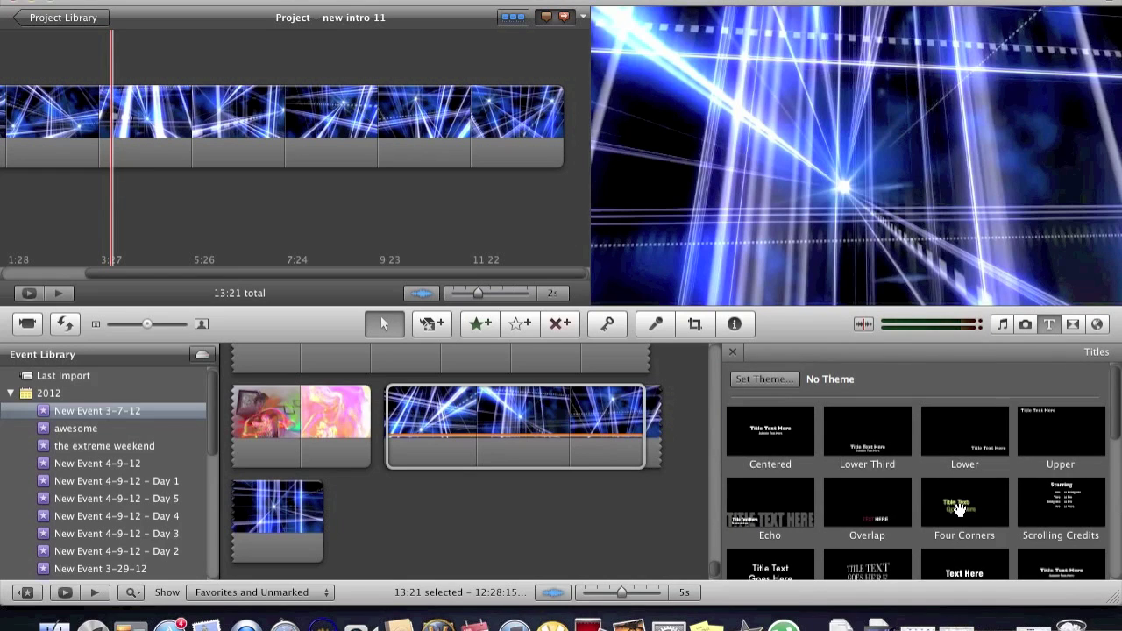
scroll(960, 510, down, 3)
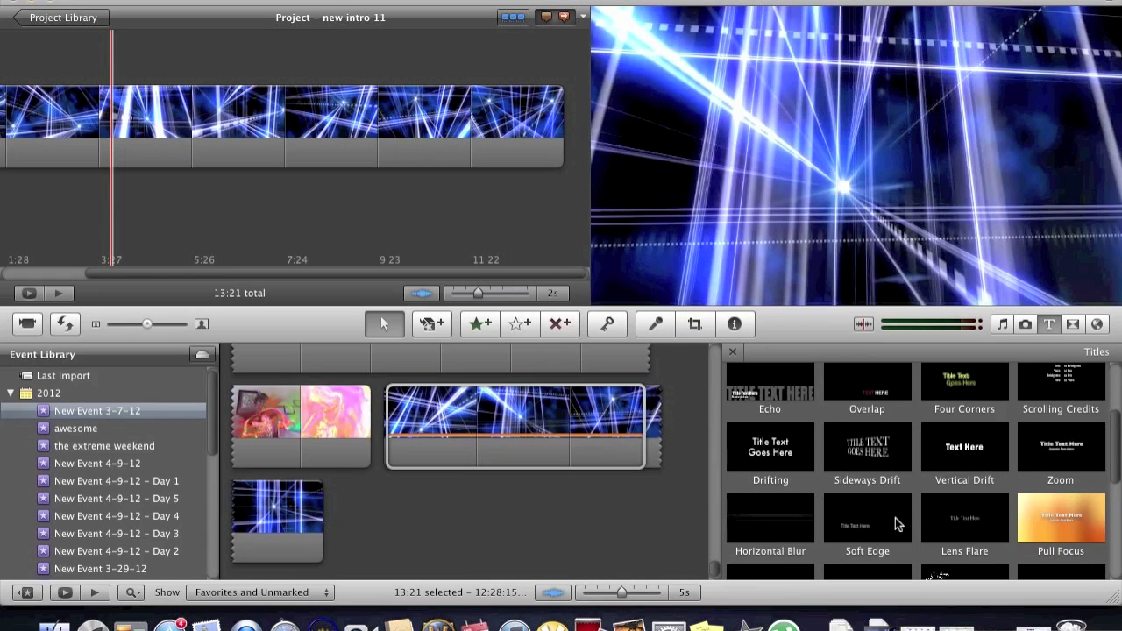
scroll(891, 515, down, 5)
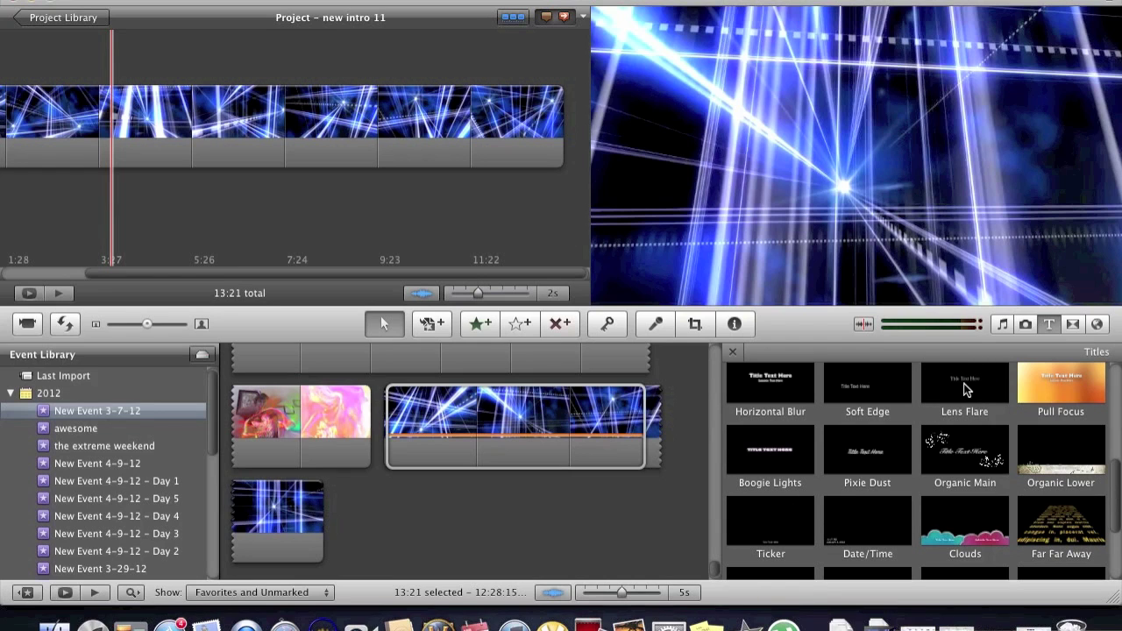
Step: Drop a Soft Edge title on the laser clip and change its text to 'KrazyFlyingMonkey Productions'
drag(905, 408, 123, 129)
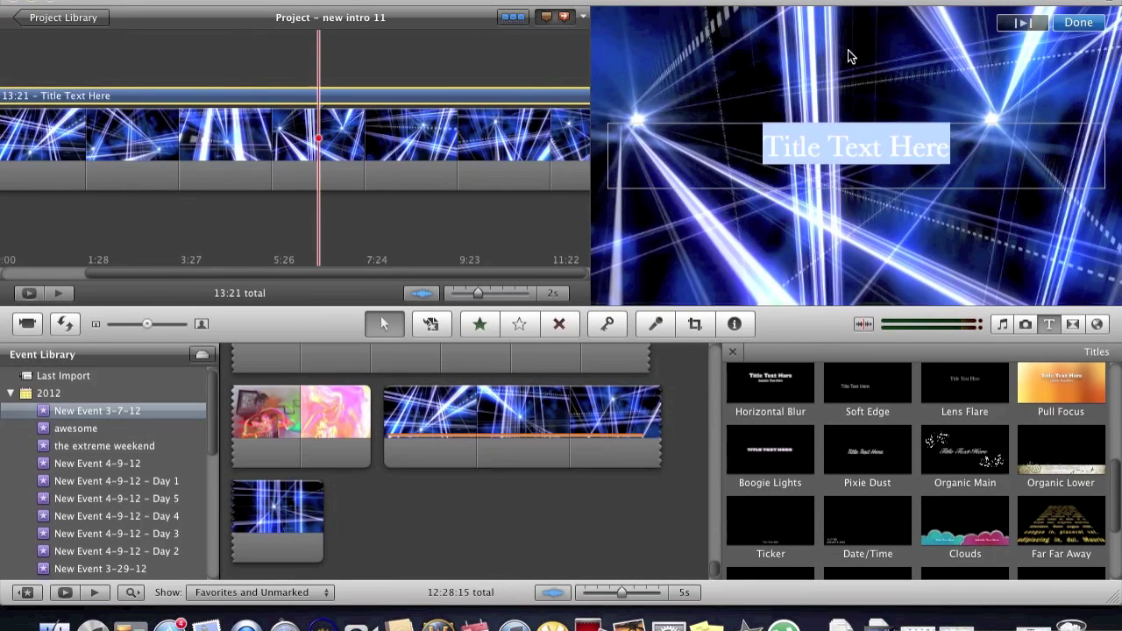
click(888, 144)
key(super+a)
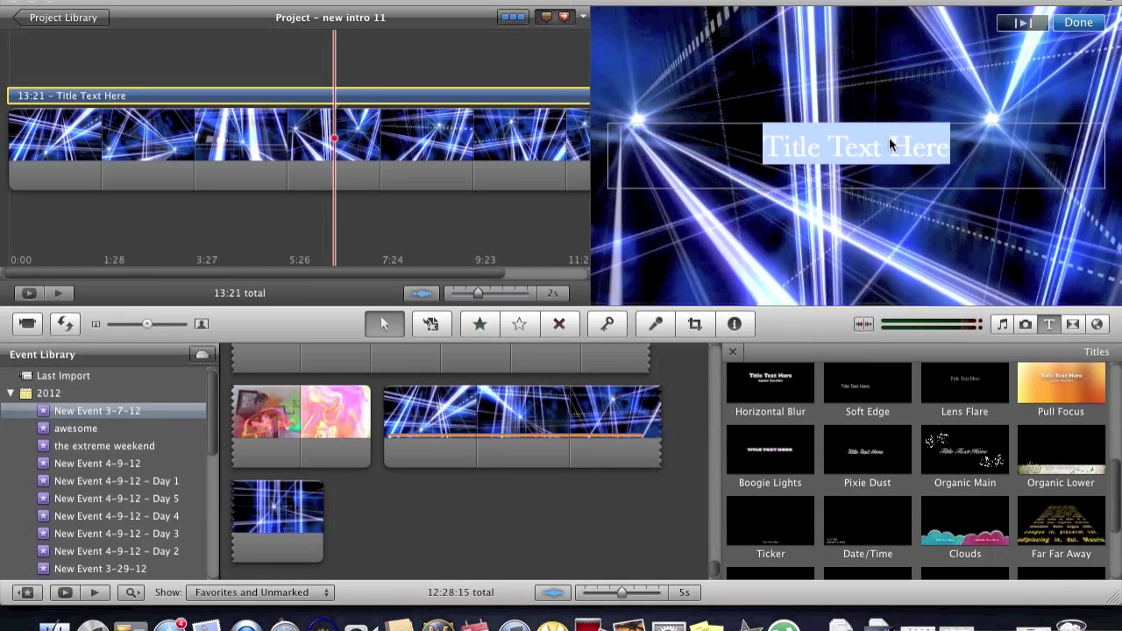
key(BackSpace)
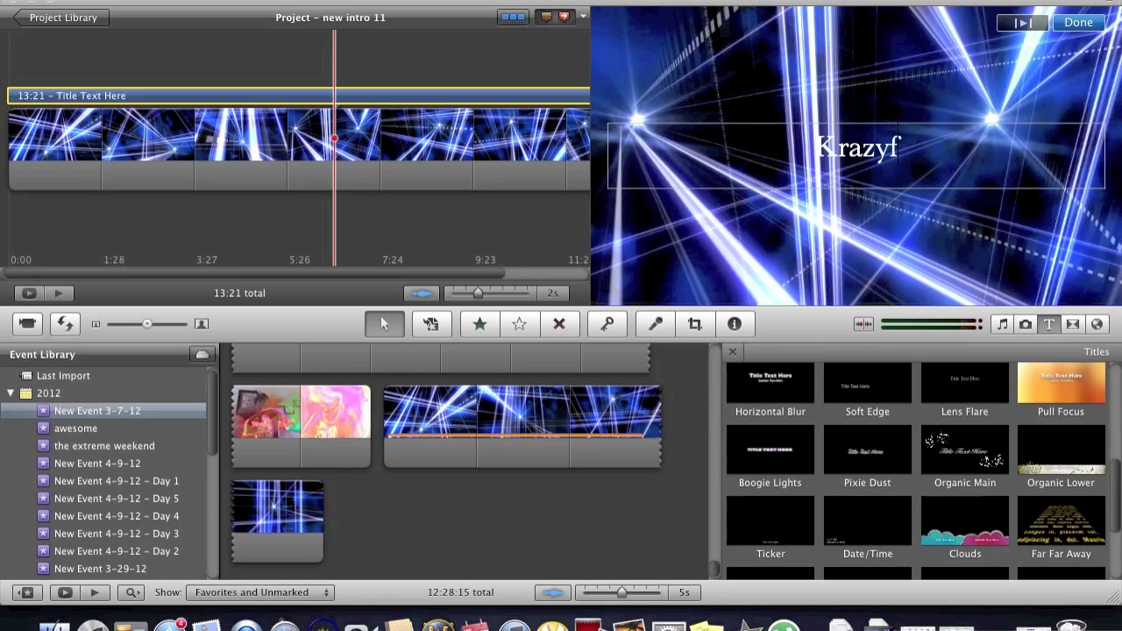
text(KrazyFlying)
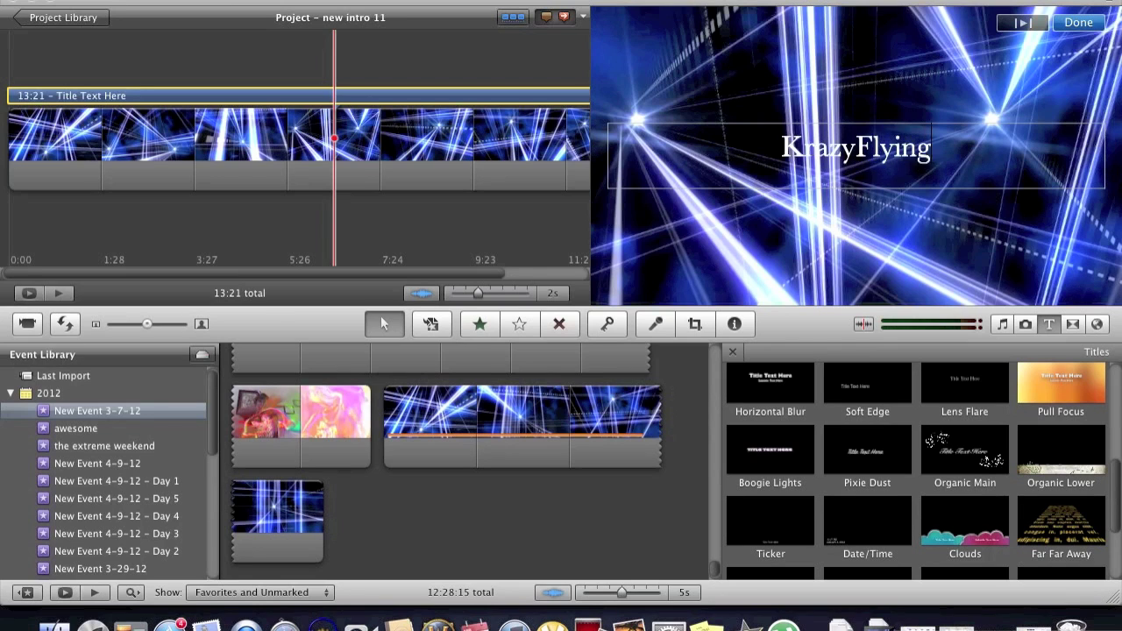
text(Monkey)
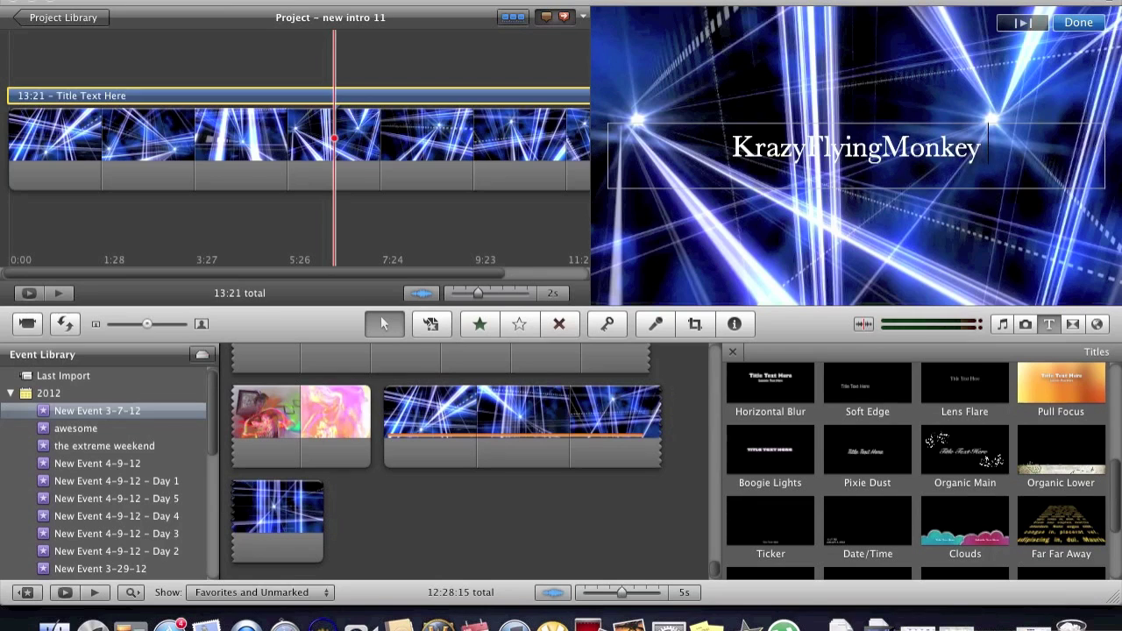
text( Production)
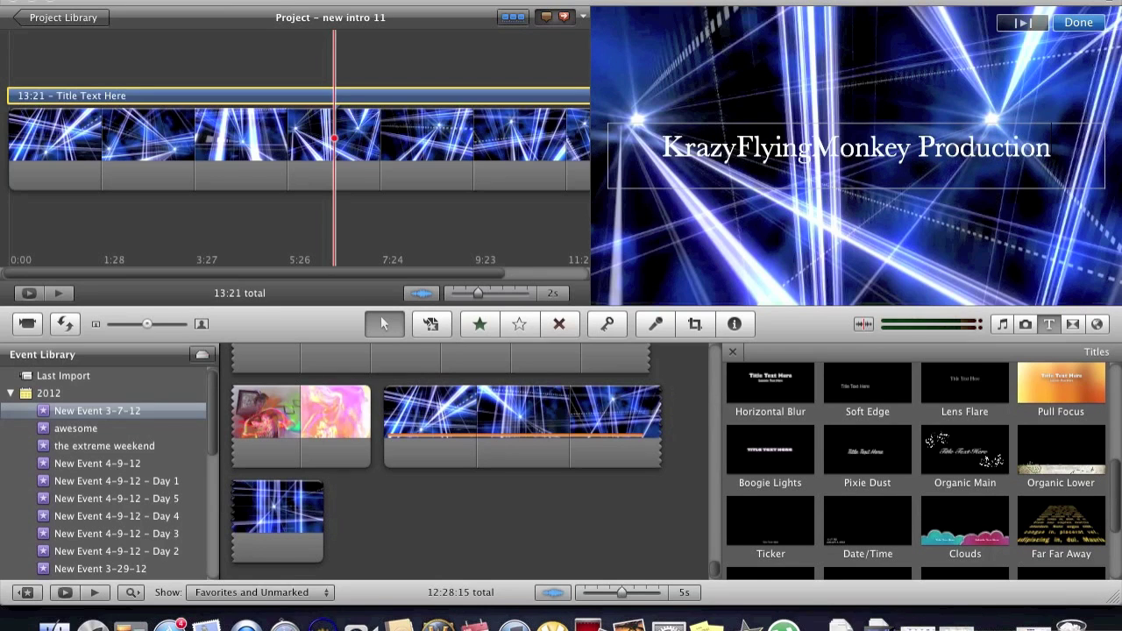
text(s)
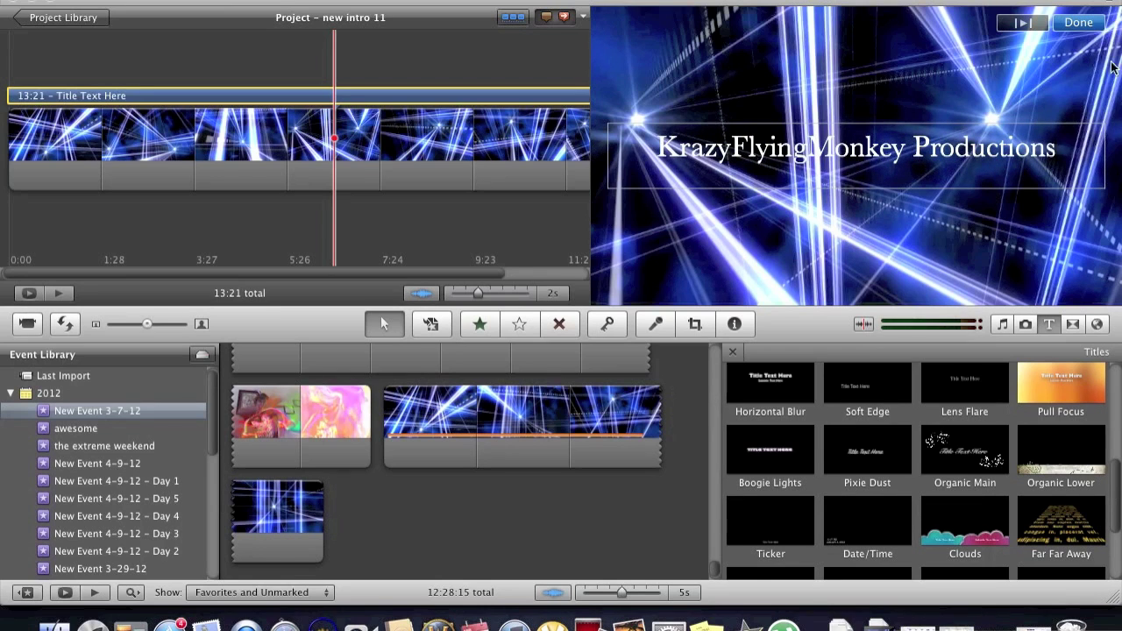
click(1079, 22)
Step: Play the intro, then add designer_music from the music library beneath the project
key(backslash)
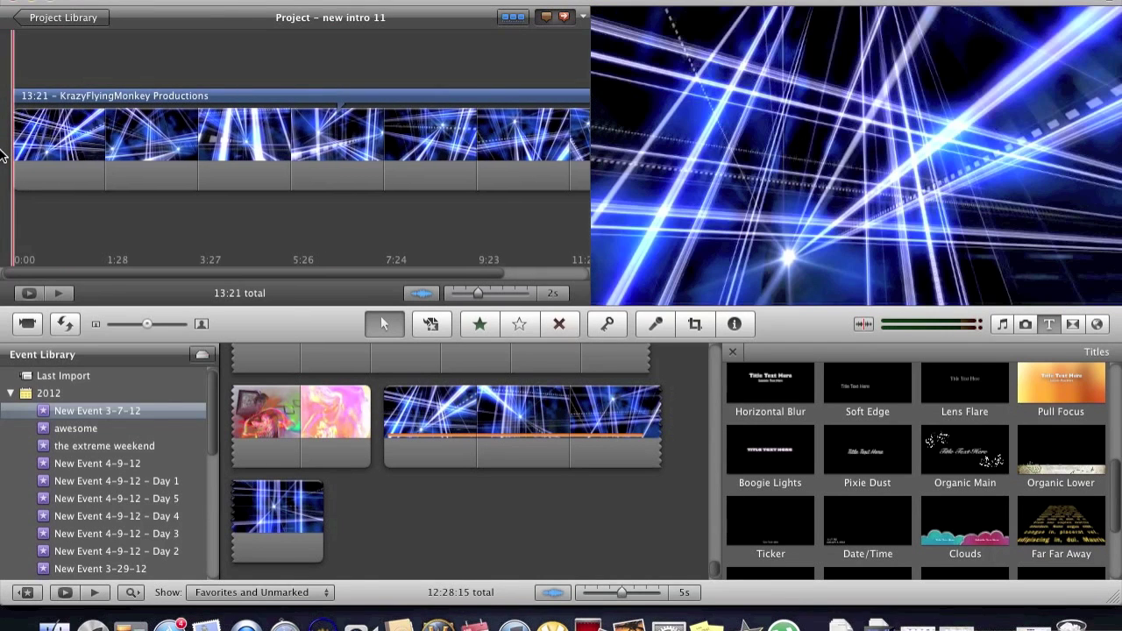
click(1005, 325)
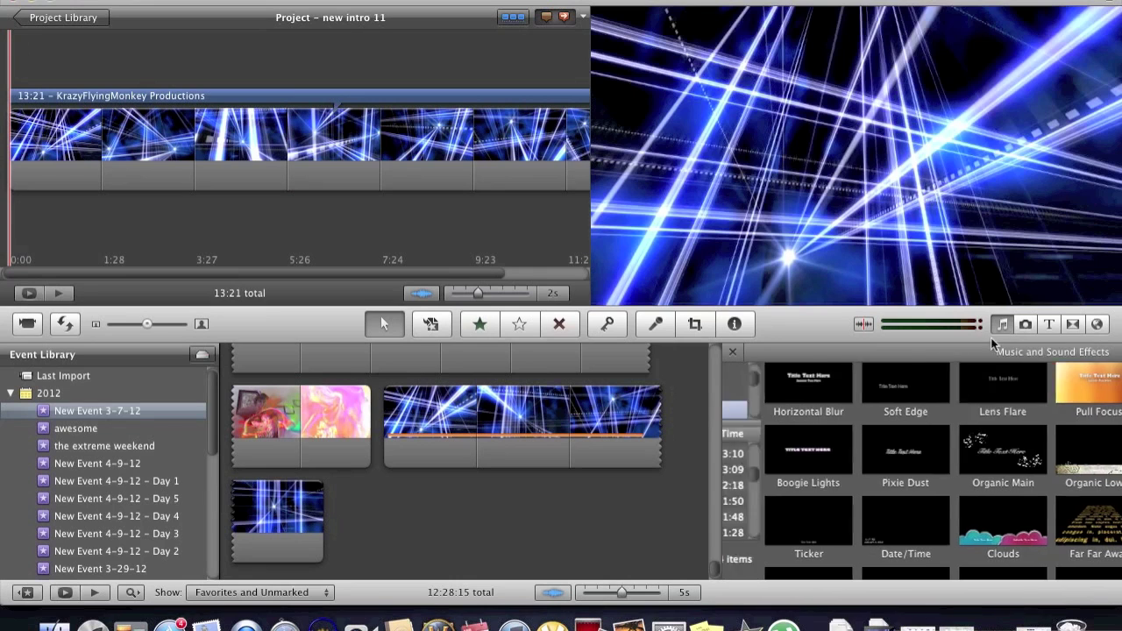
scroll(791, 485, down, 5)
scroll(791, 485, up, 1)
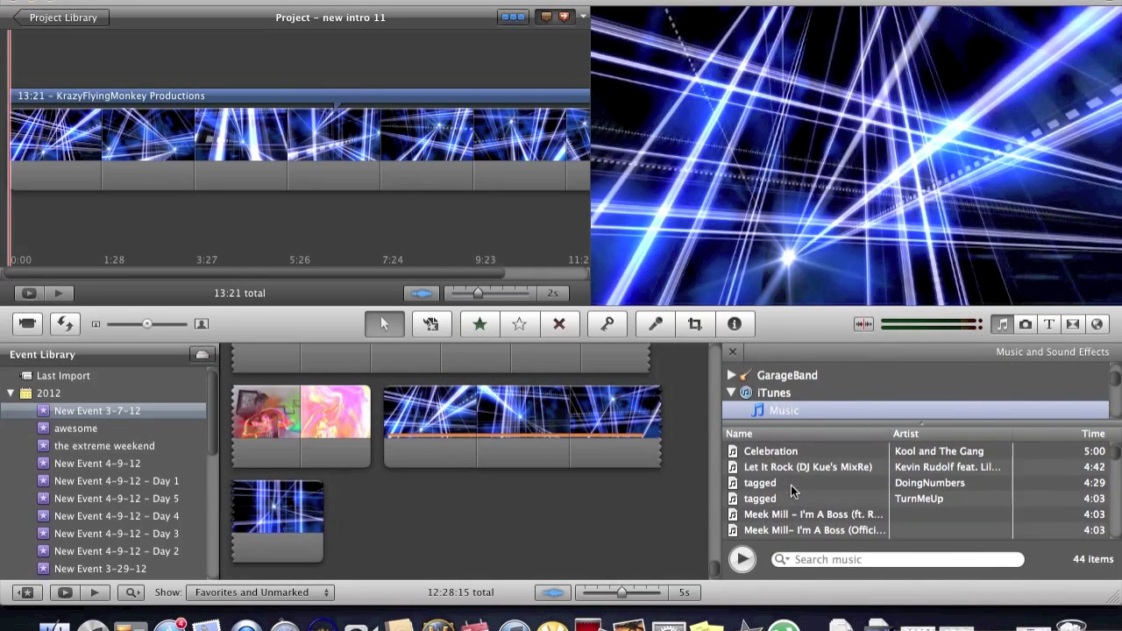
scroll(791, 484, down, 10)
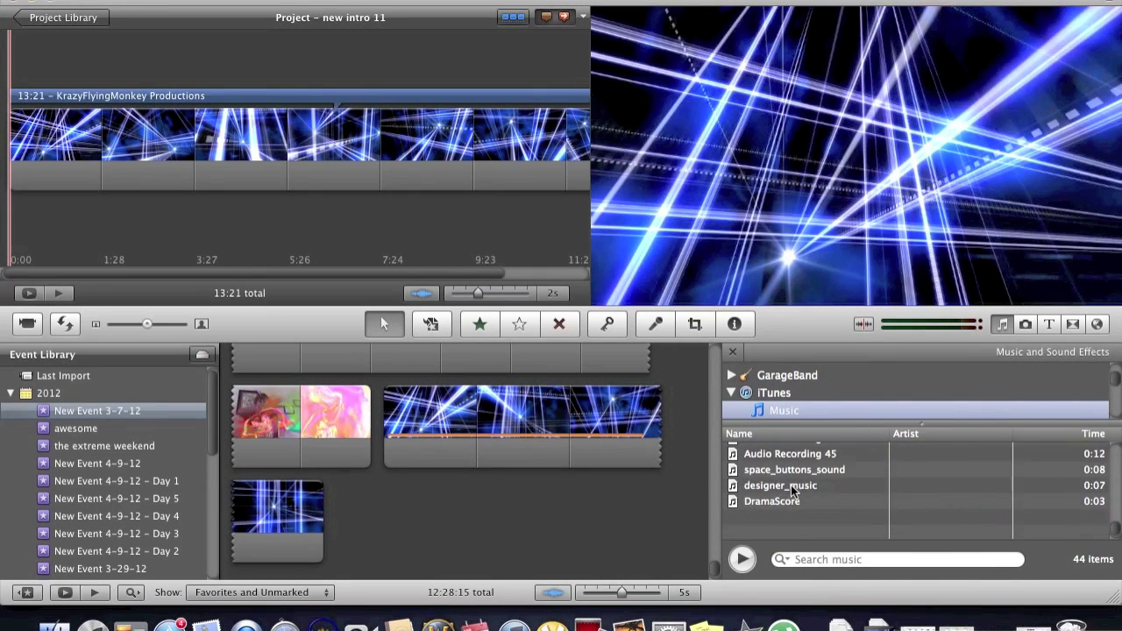
drag(782, 520, 10, 132)
Step: Play the project with the music, then delete the designer_music clip
key(space)
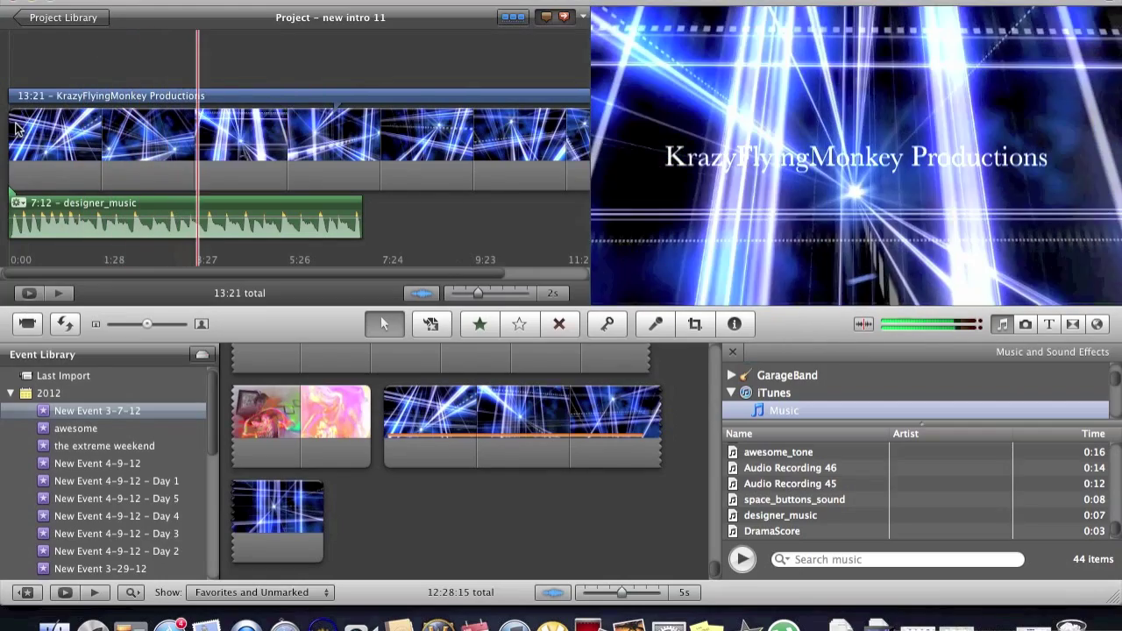
click(85, 206)
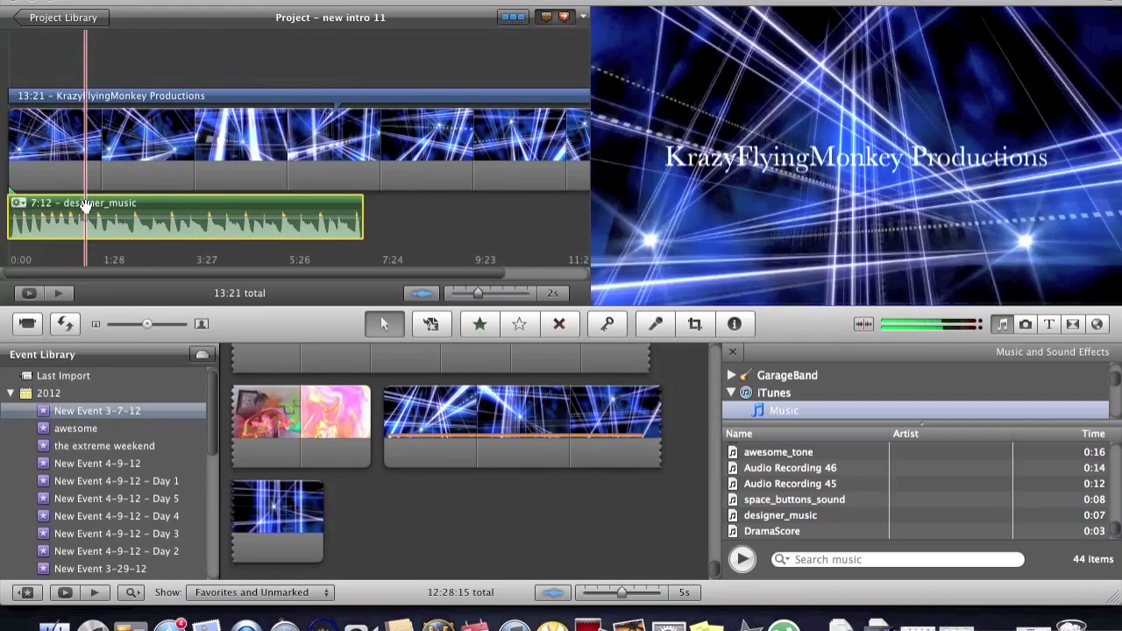
key(Delete)
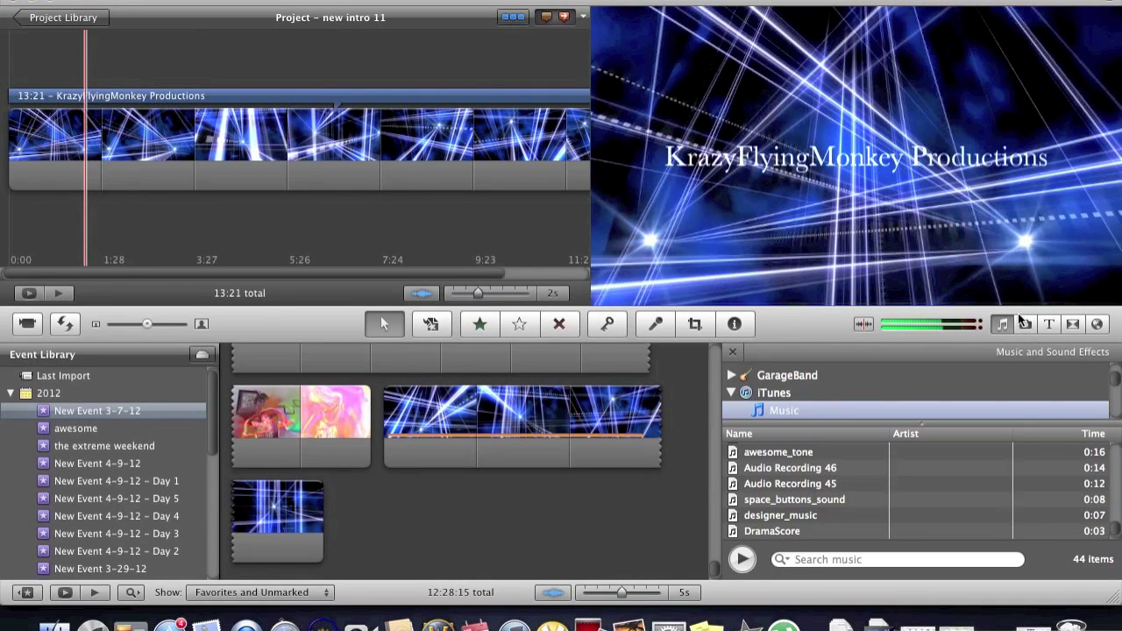
Step: Open the laser clip's Inspector and preview video effects, cancelling so the effect stays None
click(1050, 324)
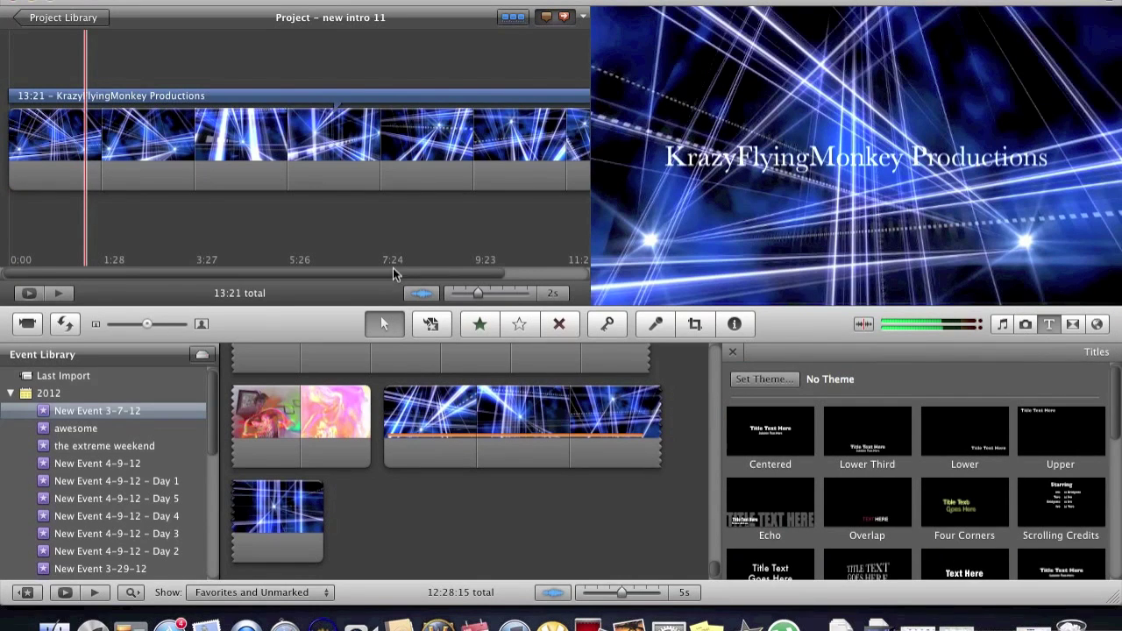
double_click(123, 136)
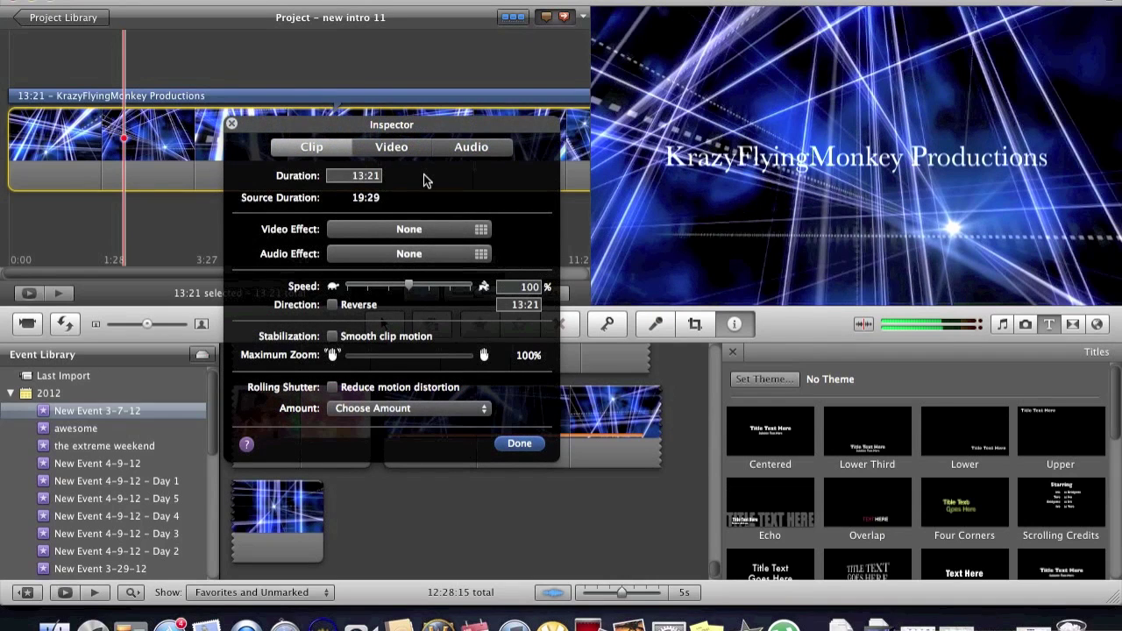
click(373, 230)
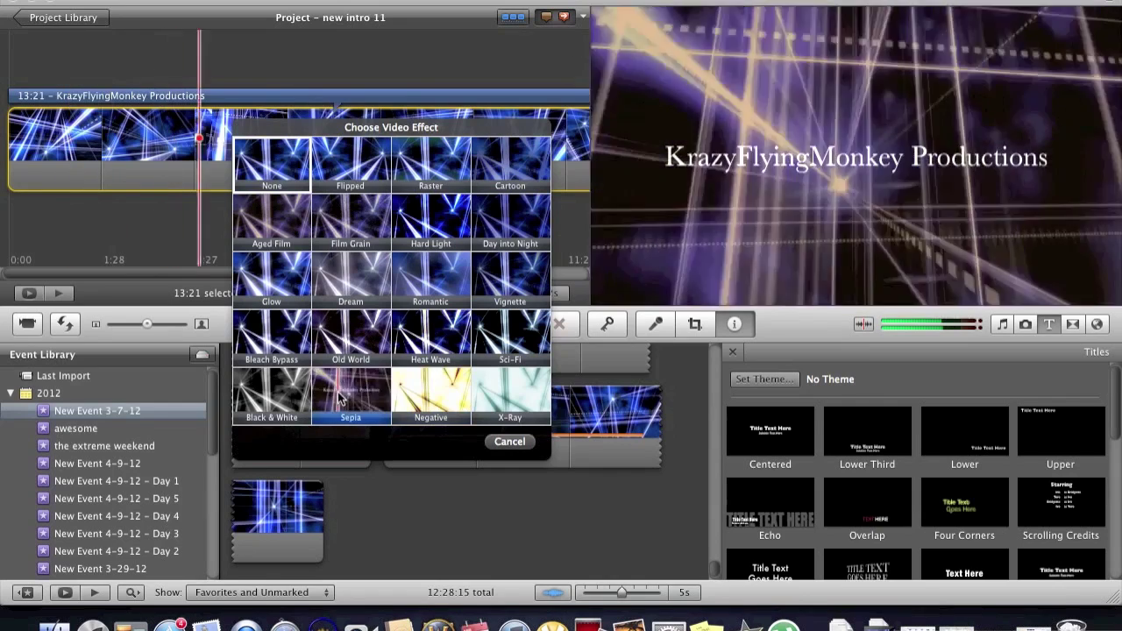
click(509, 441)
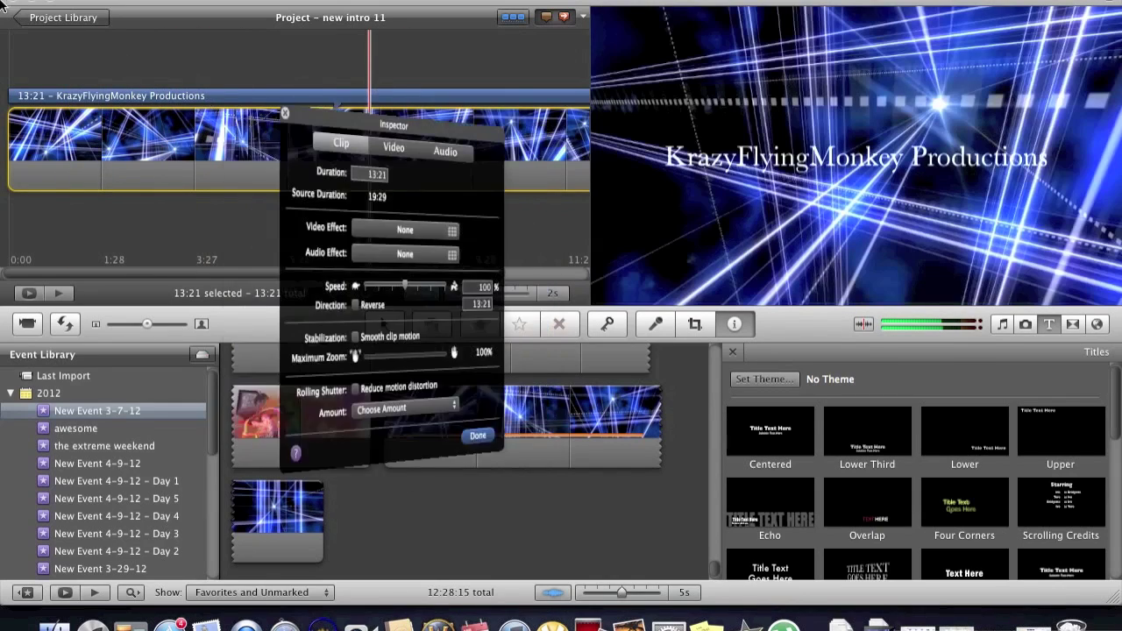
Step: Close the blue laser clip's settings with Done, leaving no video effect applied
click(528, 451)
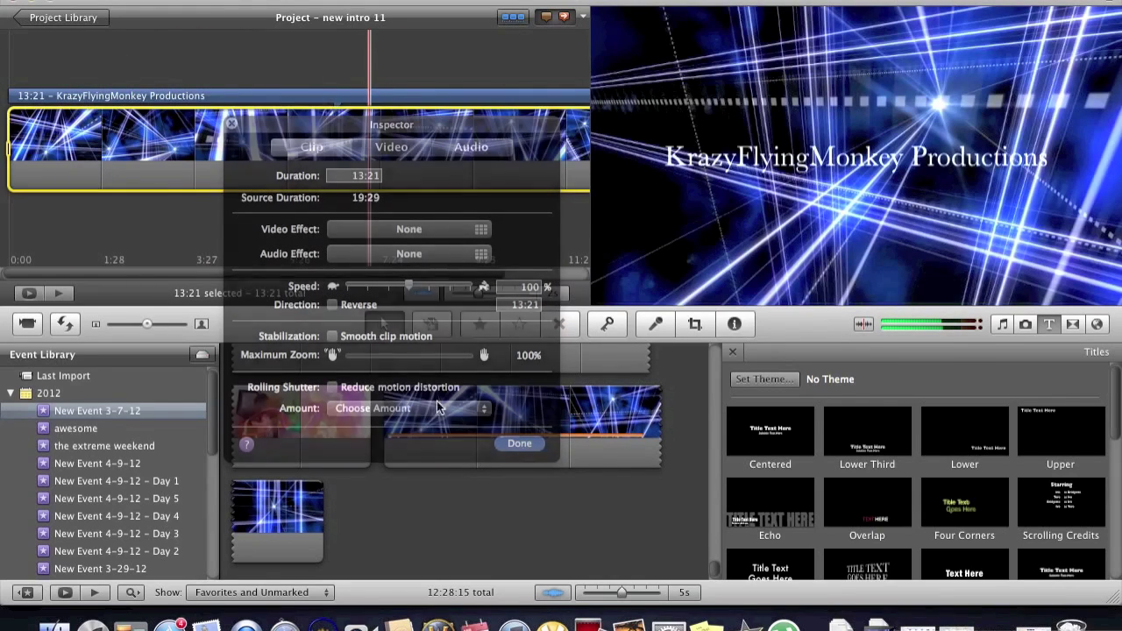